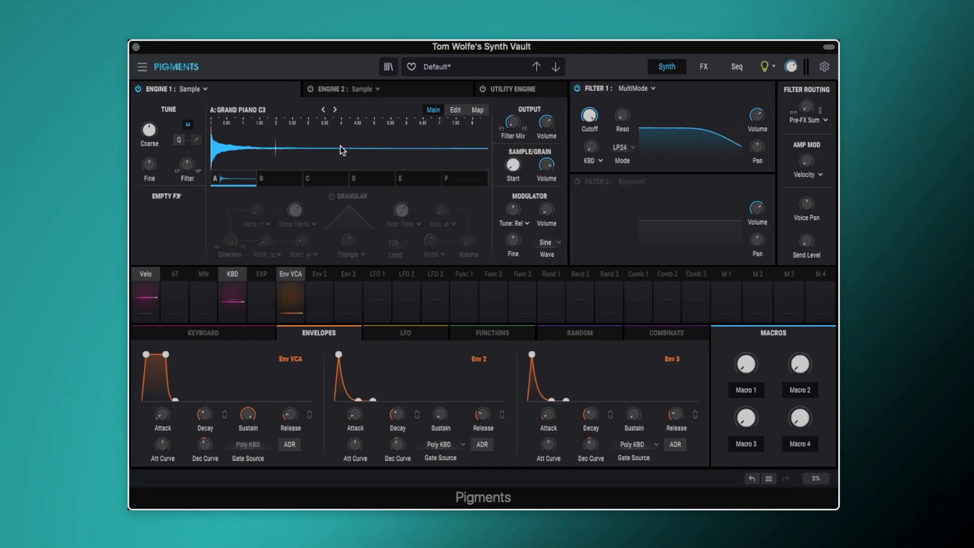
Step: Enable the granular mode in Engine 1 and adjust the sample start to an early point in the Grand Piano C3 waveform
left_click(331, 198)
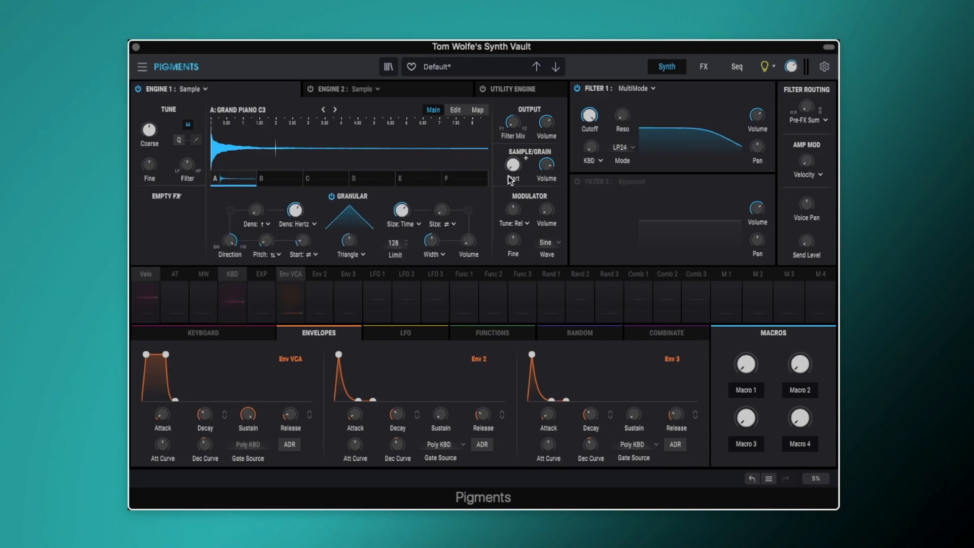
mouse_move(512, 168)
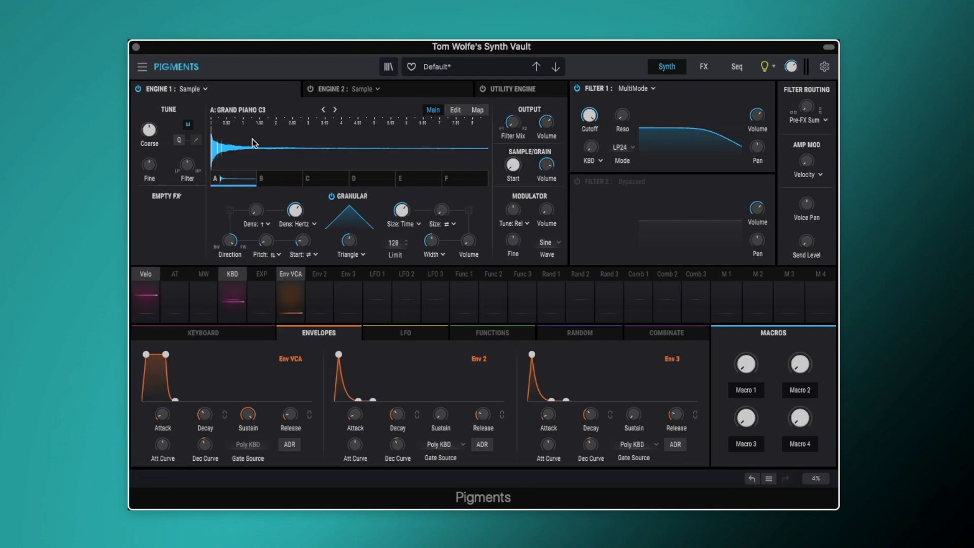
mouse_move(514, 169)
left_mouse_down()
mouse_move(514, 142)
mouse_move(513, 183)
left_mouse_up()
Step: Try the Trapezoid and Tukey grain envelope shapes and return to Triangle
left_click(364, 254)
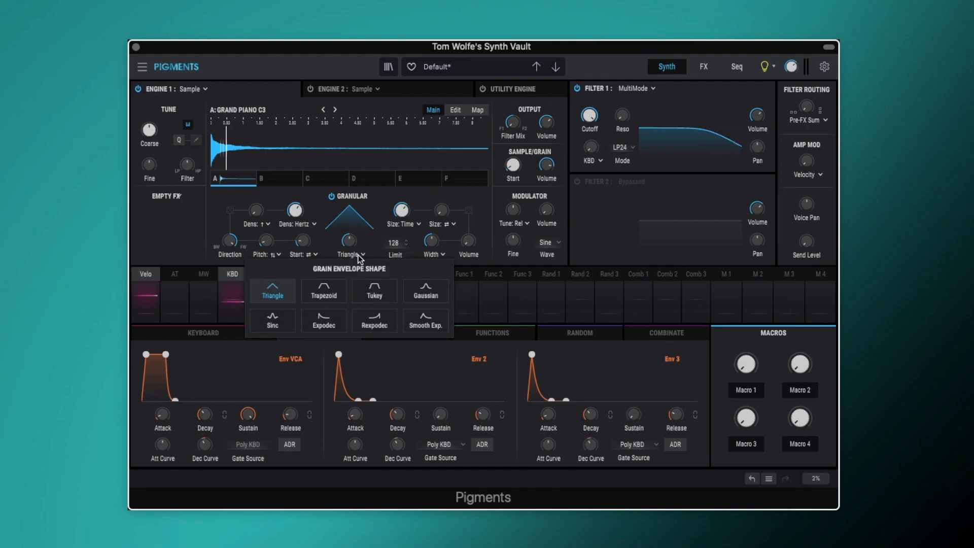
left_click(324, 287)
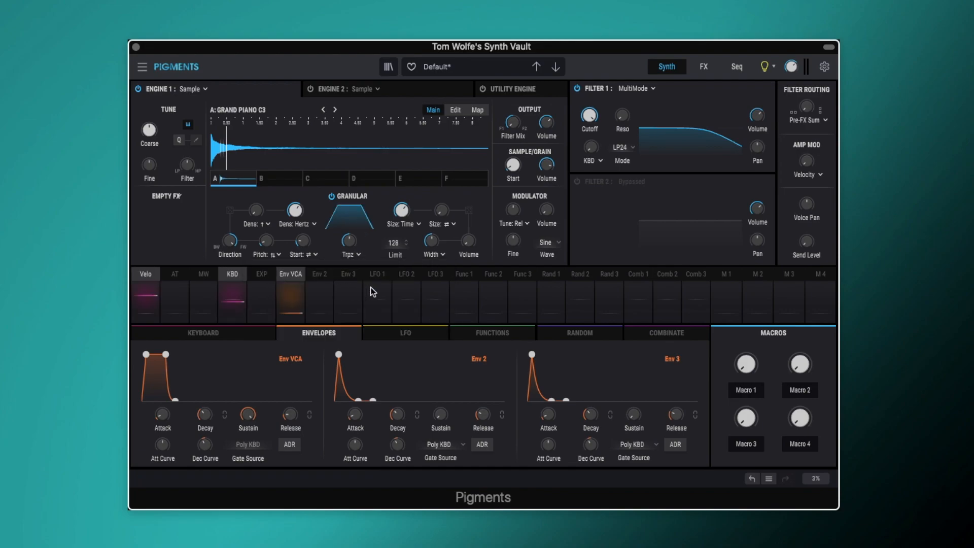
left_click(359, 254)
left_click(385, 285)
left_click(355, 255)
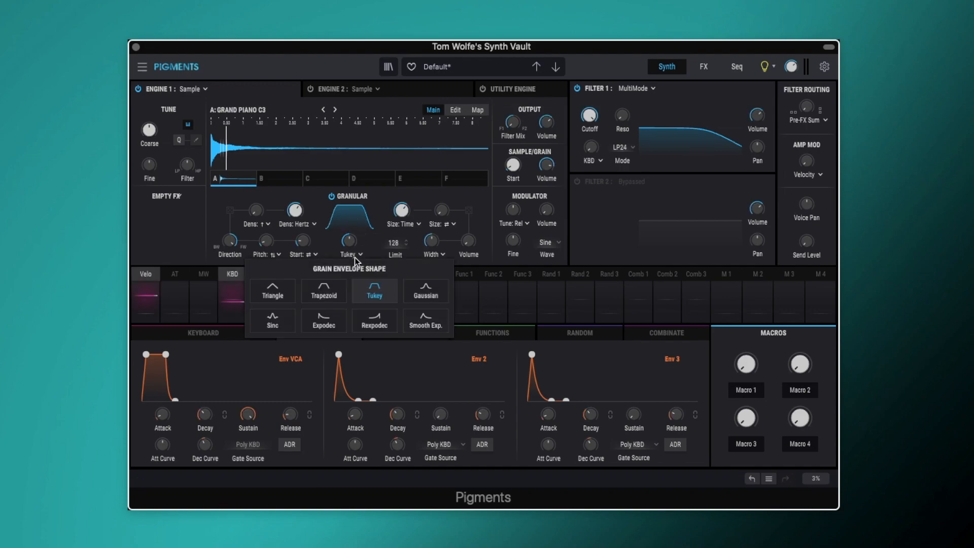
left_click(272, 290)
Step: Sweep the Triangle grain envelope's shape amount down to 0.00, up to about 0.7 and fully back down
mouse_move(363, 233)
scroll(362, 234, "down", 8)
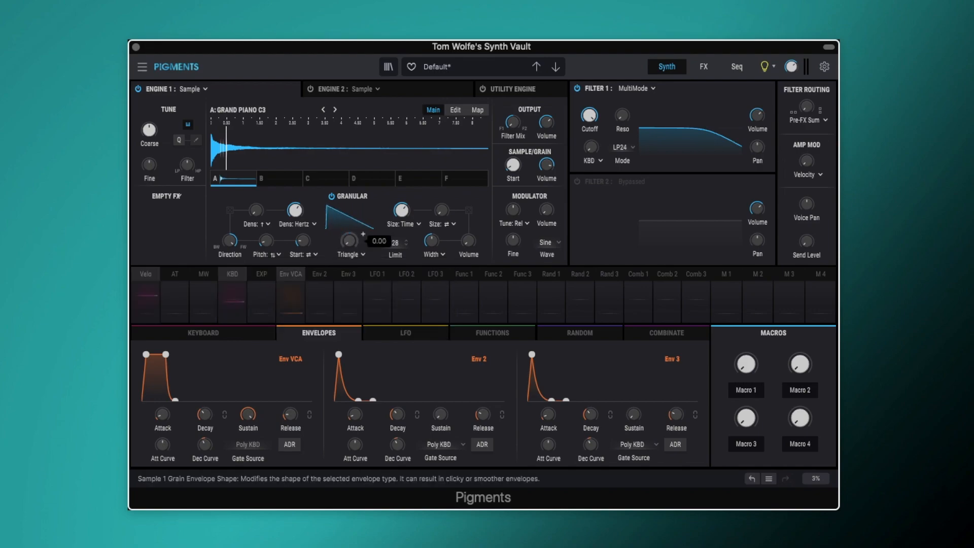
scroll(363, 234, "up", 8)
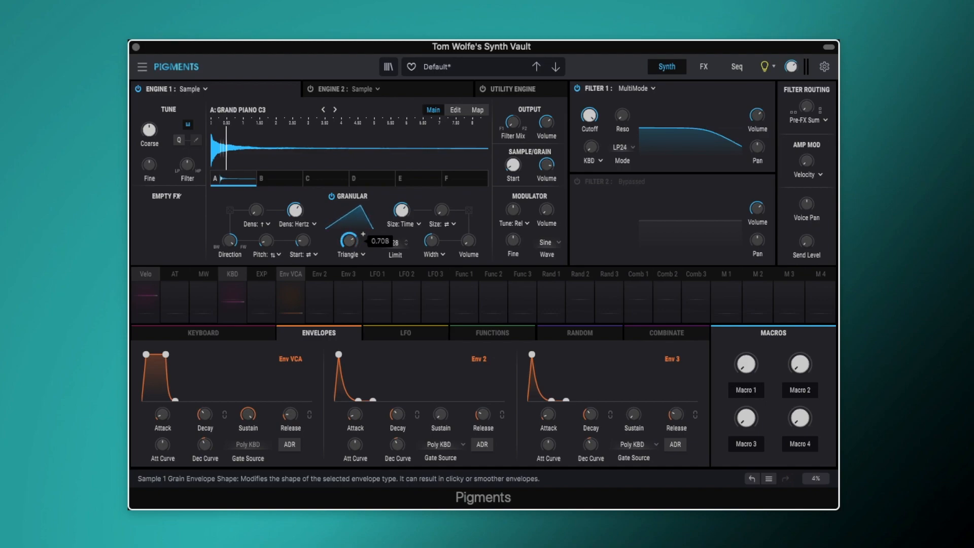
scroll(363, 234, "down", 6)
scroll(363, 234, "down", 4)
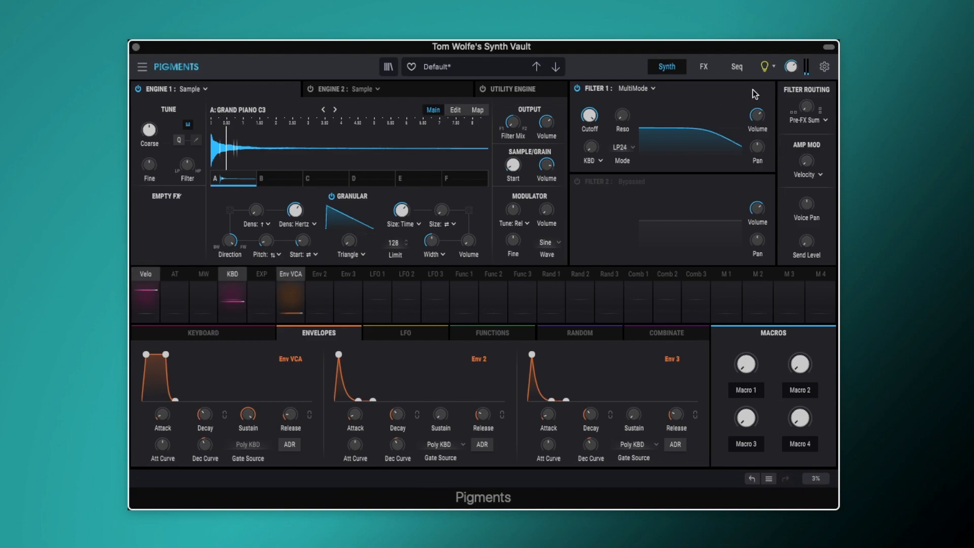
Step: Raise the sample/grain volume slightly and skew the Triangle grain envelope to 0.992 and back to 0.176
left_click_drag(546, 163, 546, 157)
left_click_drag(363, 234, 352, 242)
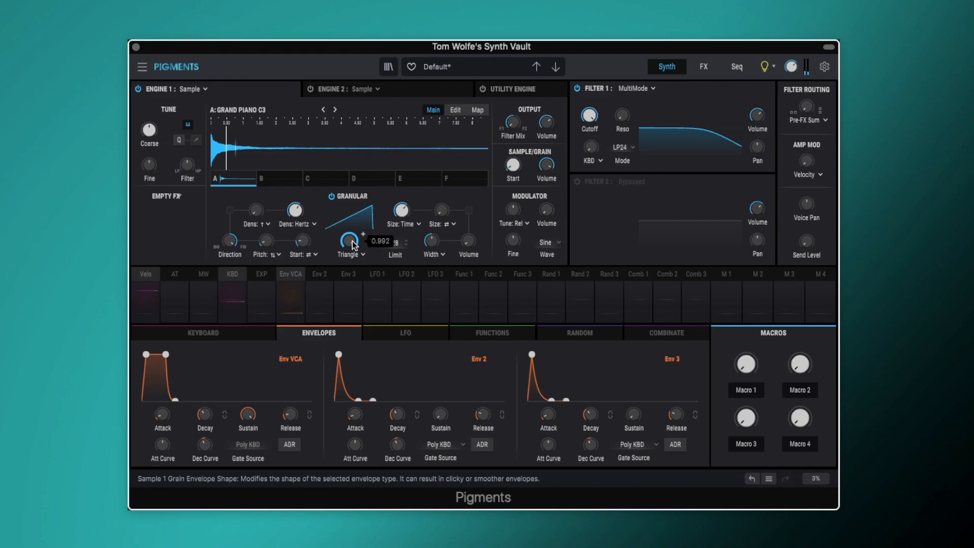
left_click_drag(352, 242, 352, 291)
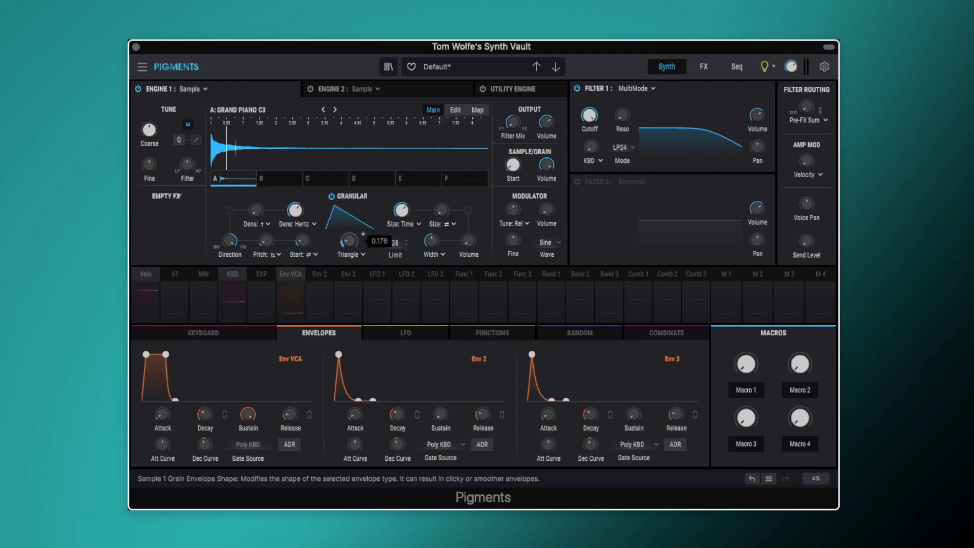
Step: Switch the grain envelope to Tukey, lower its shape amount to 0.00 and raise it again to a smooth bell curve
left_click(362, 255)
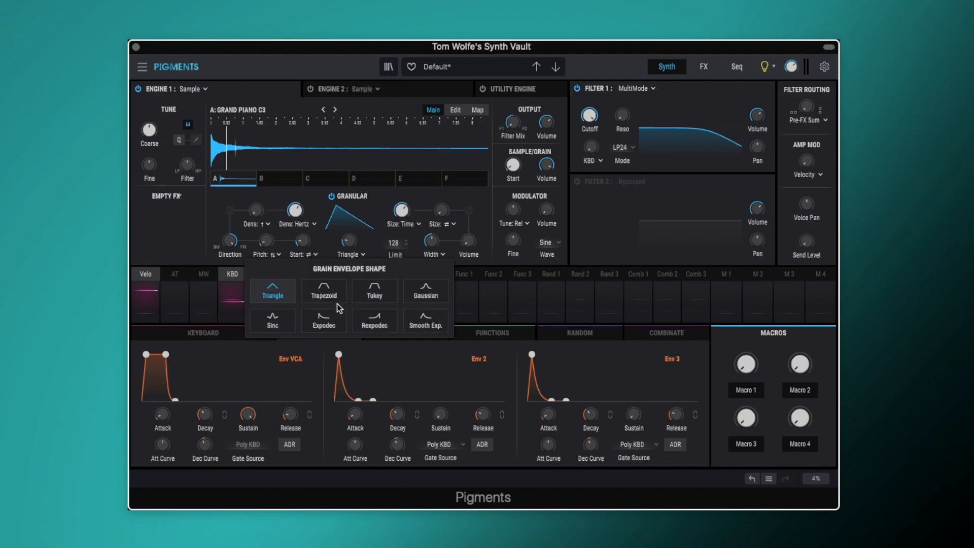
left_click(369, 298)
left_click_drag(348, 241, 348, 266)
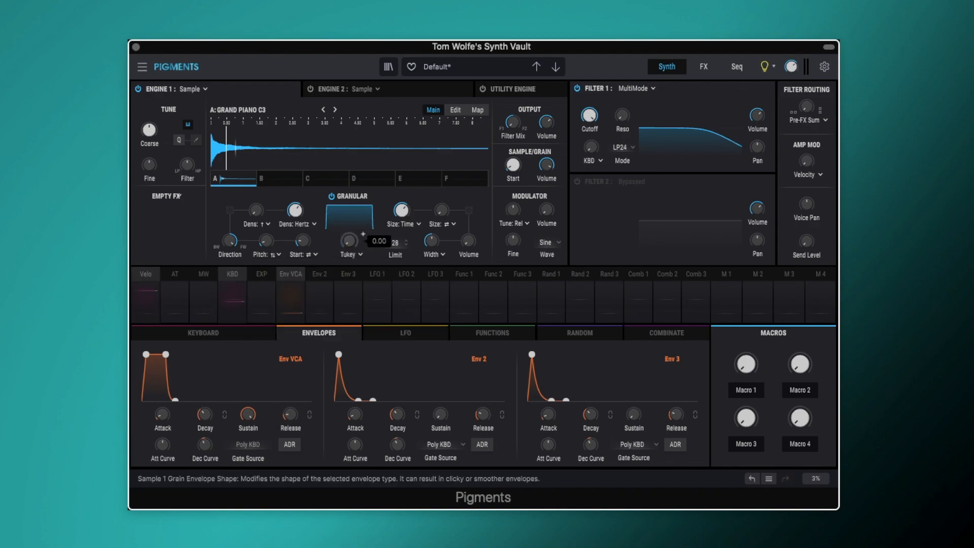
mouse_move(348, 241)
left_mouse_down()
mouse_move(348, 179)
mouse_move(348, 241)
left_mouse_up()
left_click_drag(349, 243, 349, 223)
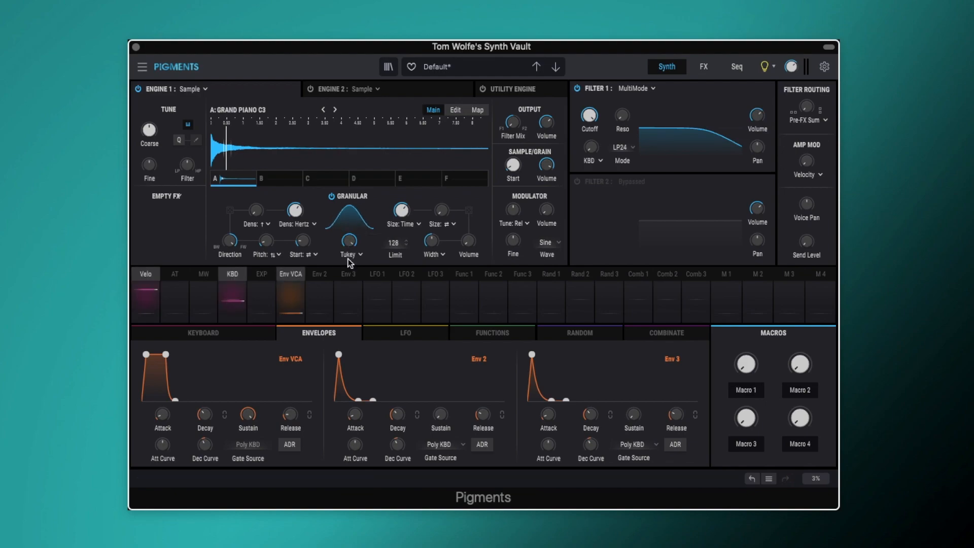
Step: Compare the Trapezoid and Triangle grain envelopes with Tukey, ending on Tukey with a shape amount of 0.692
left_click(354, 255)
left_click(324, 297)
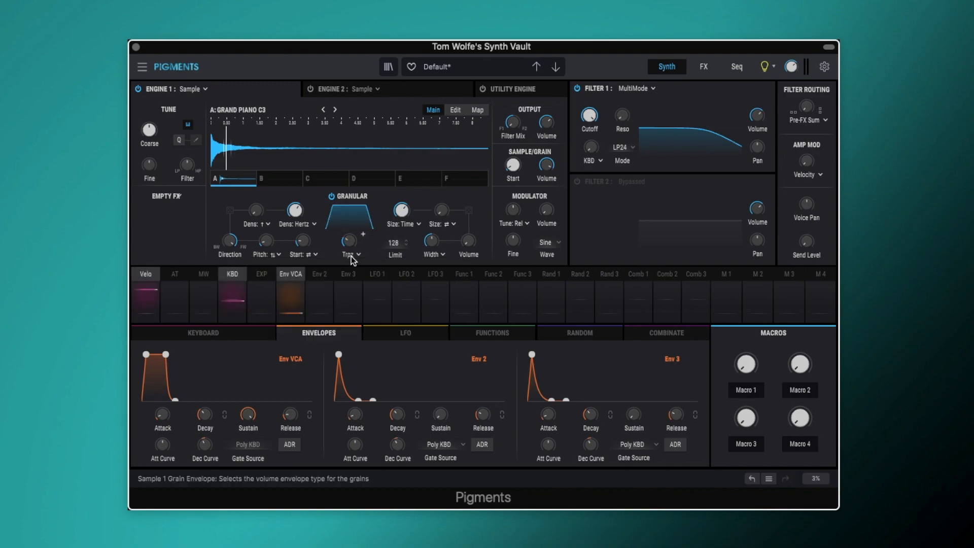
left_click(353, 255)
left_click(373, 290)
mouse_move(349, 240)
left_mouse_down()
mouse_move(348, 251)
mouse_move(348, 224)
mouse_move(348, 237)
left_mouse_up()
left_click(362, 256)
left_click(311, 291)
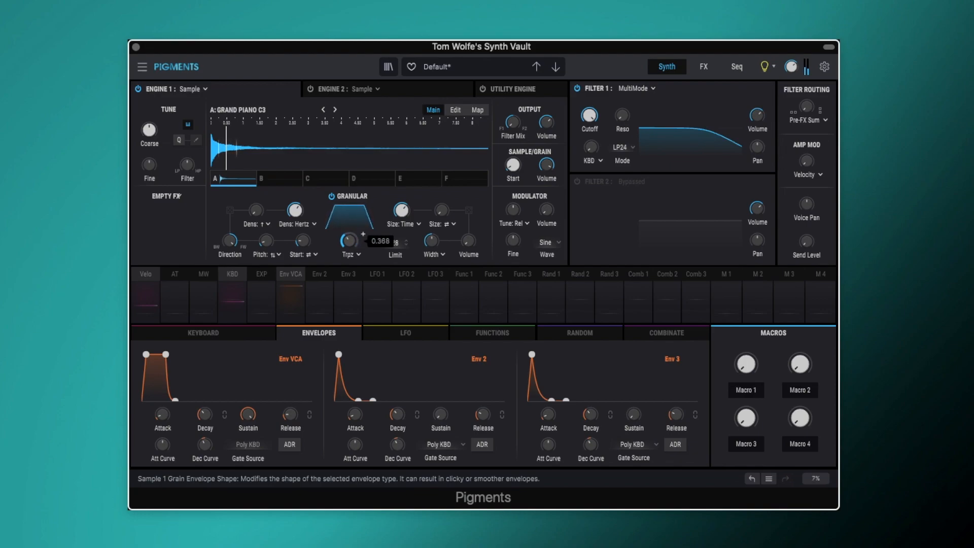
left_click(361, 256)
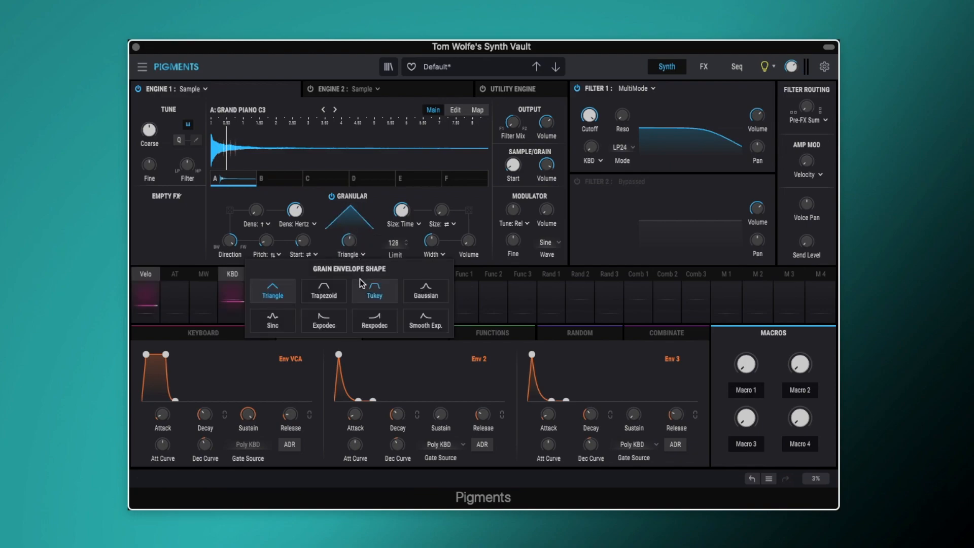
left_click(361, 280)
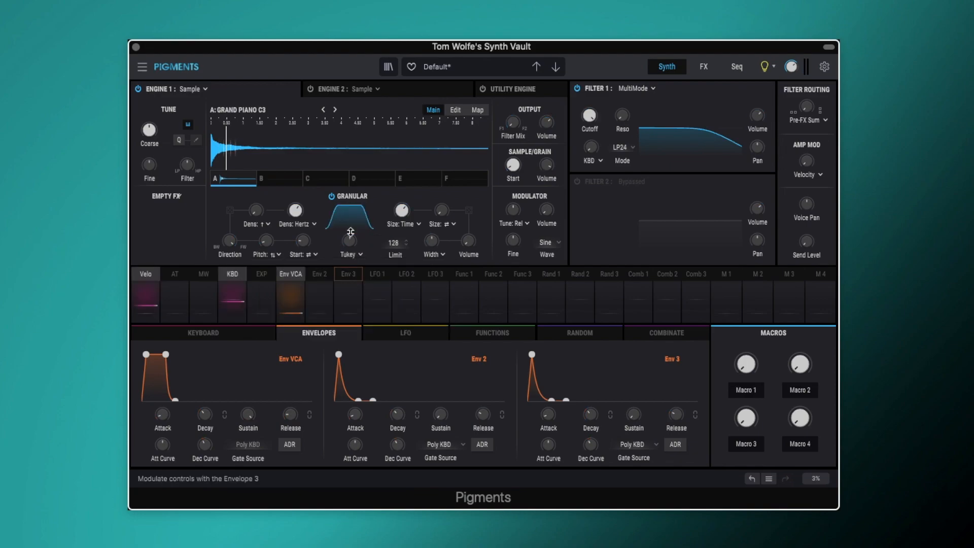
mouse_move(355, 236)
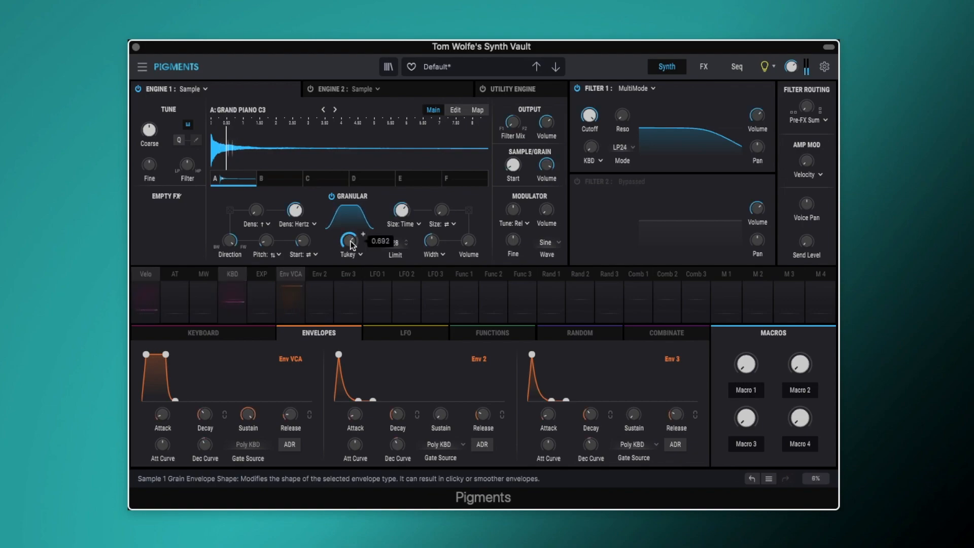
Step: Check the available grain size modes and try slightly shorter grain durations in Time mode
mouse_move(402, 213)
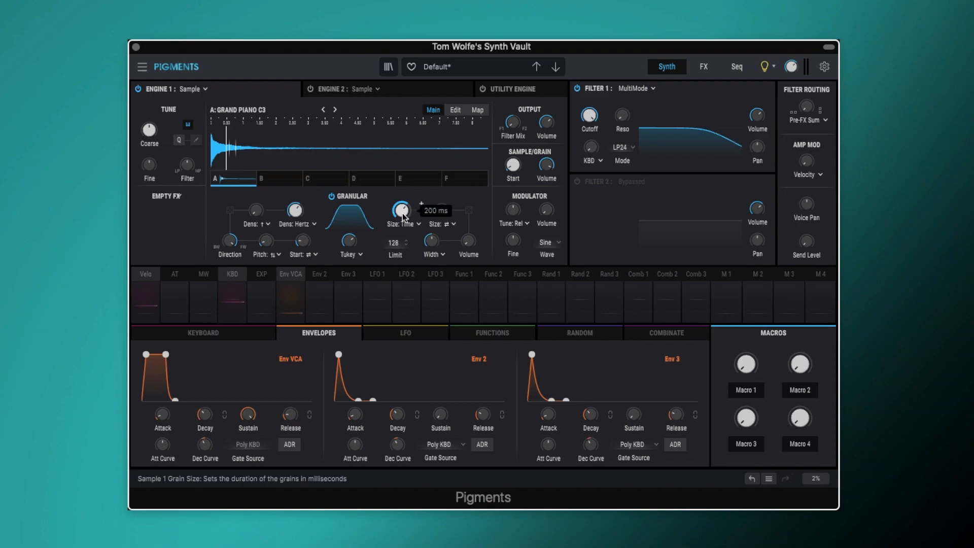
left_click(413, 227)
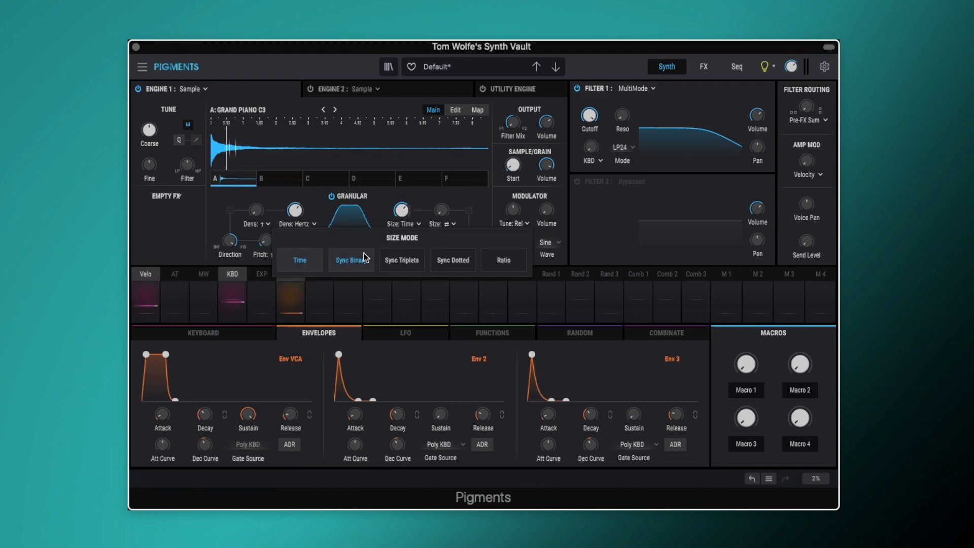
left_click(372, 219)
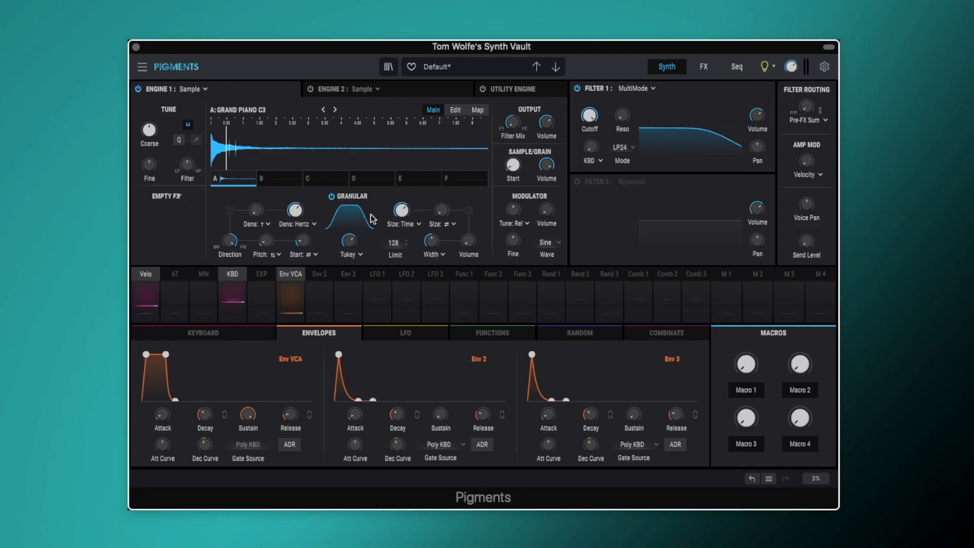
mouse_move(401, 212)
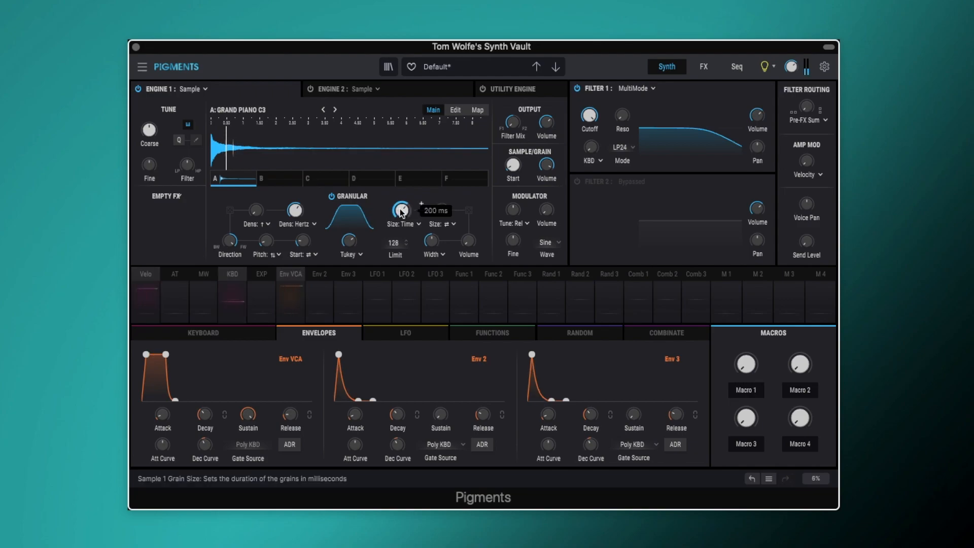
left_click_drag(401, 210, 401, 213)
left_click_drag(401, 213, 401, 219)
Step: Set the random size dispersion to Both and raise the random grain size to 0.740
mouse_move(437, 211)
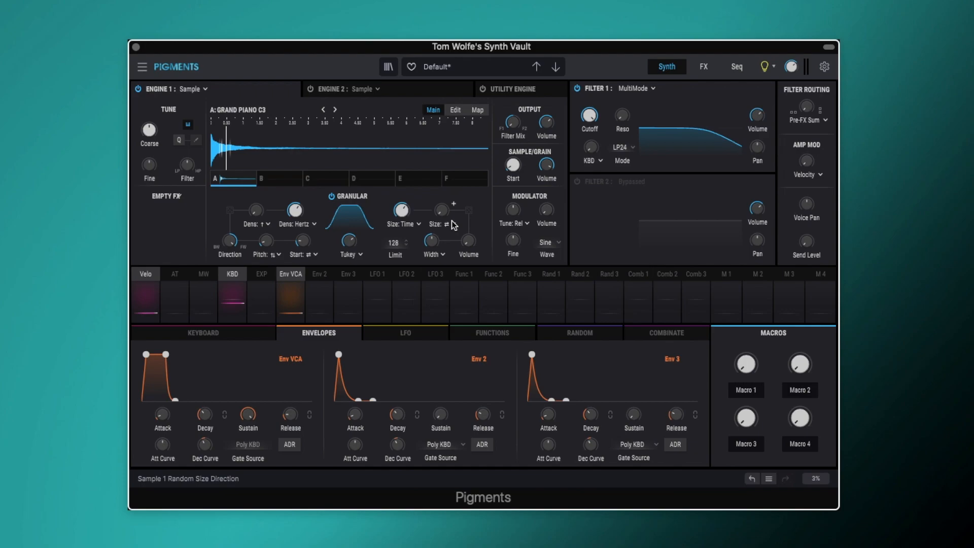
left_click(452, 221)
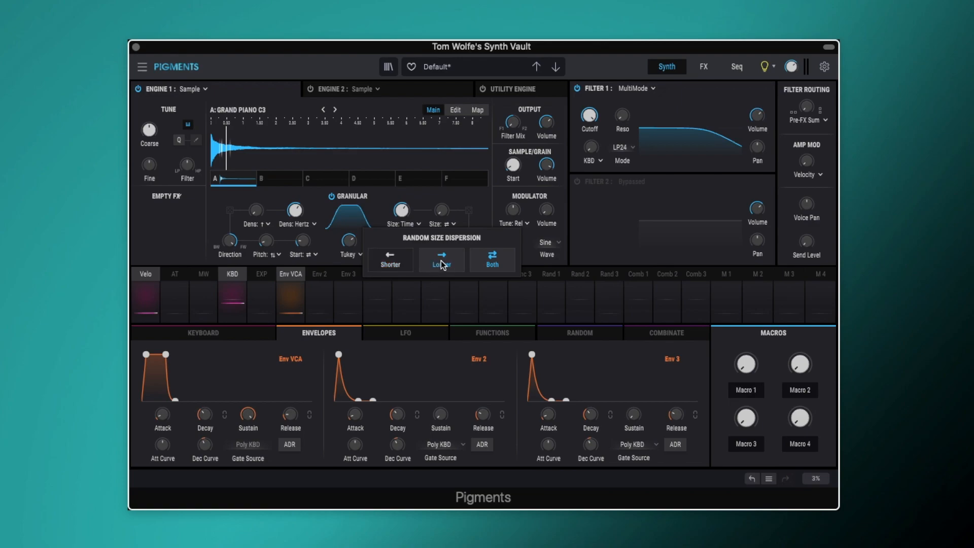
left_click(485, 261)
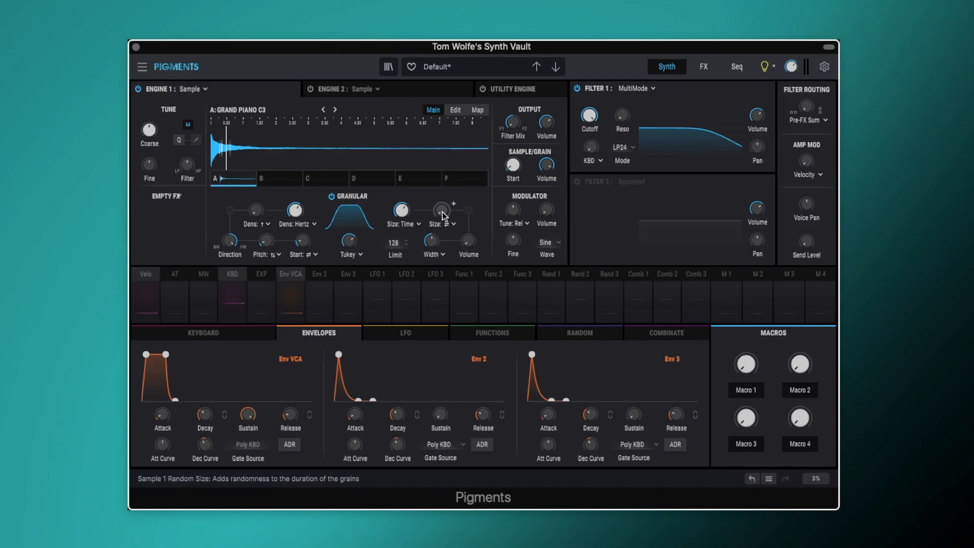
left_click_drag(399, 213, 441, 176)
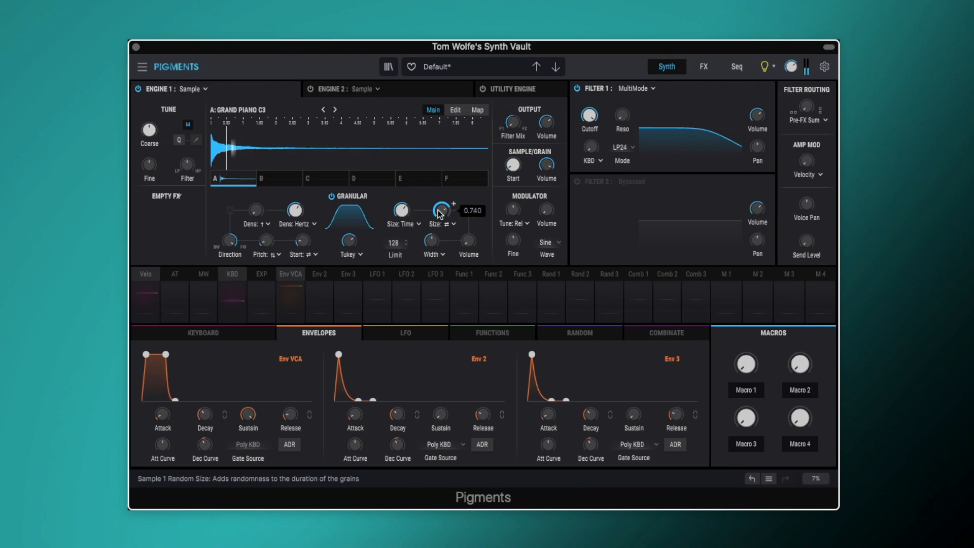
Step: Set the sample/grain volume to -0.737 dB and reset the random grain size to 0.00
left_click_drag(546, 165, 547, 166)
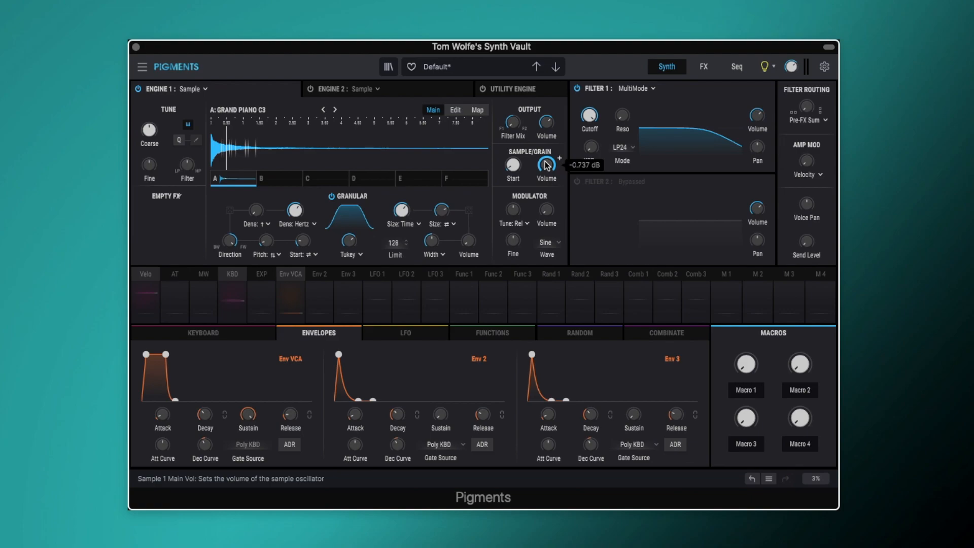
mouse_move(438, 208)
left_click_drag(438, 210, 438, 244)
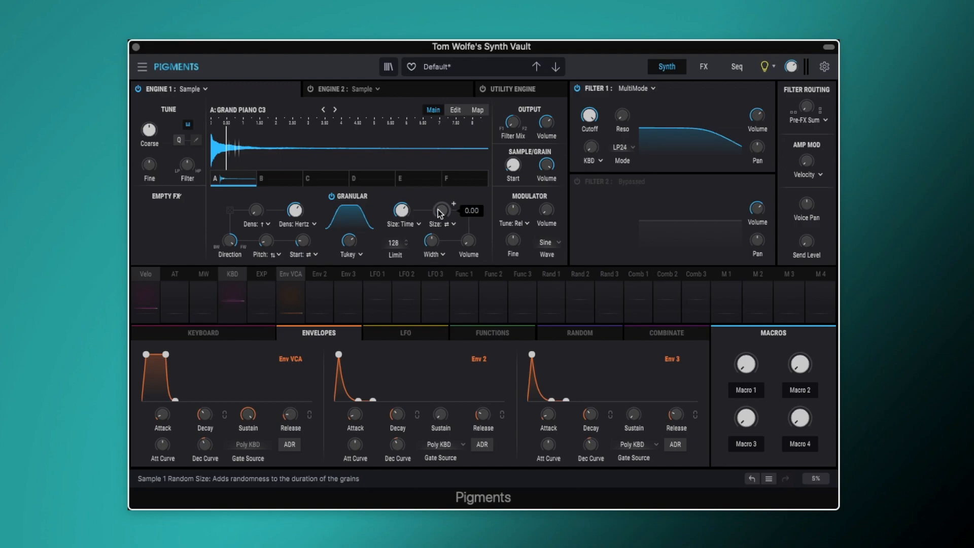
Step: Raise the random grain volume to 0.784 and bring it back down to its minimum
mouse_move(400, 209)
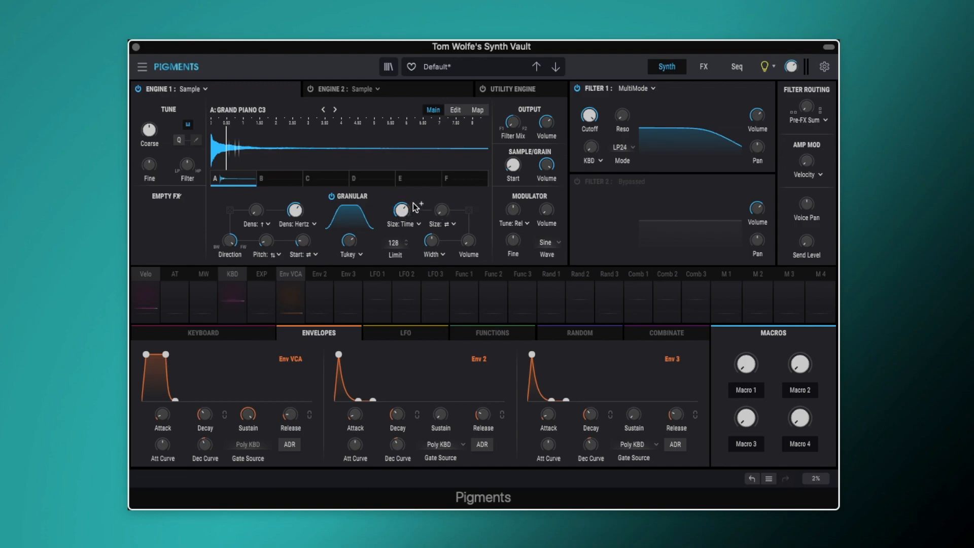
mouse_move(443, 209)
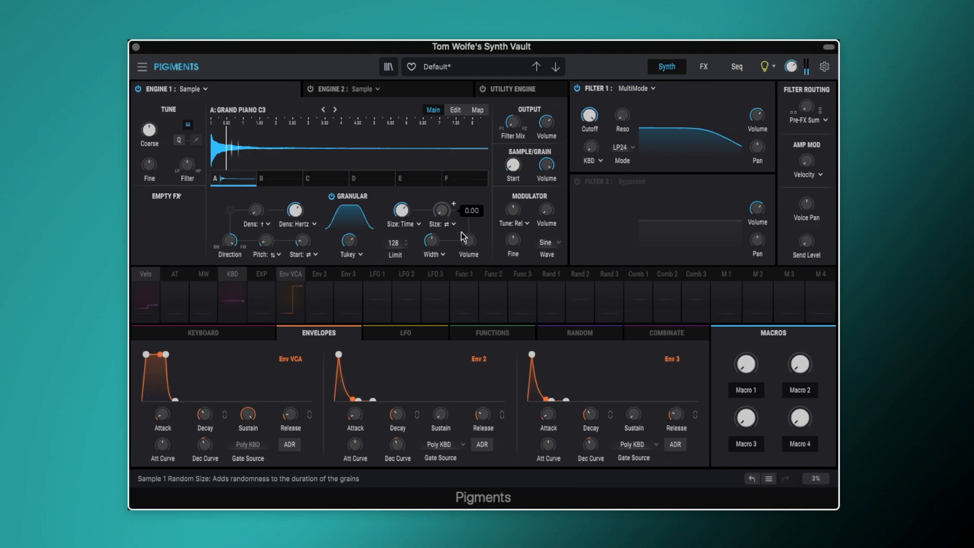
left_click_drag(466, 242, 466, 204)
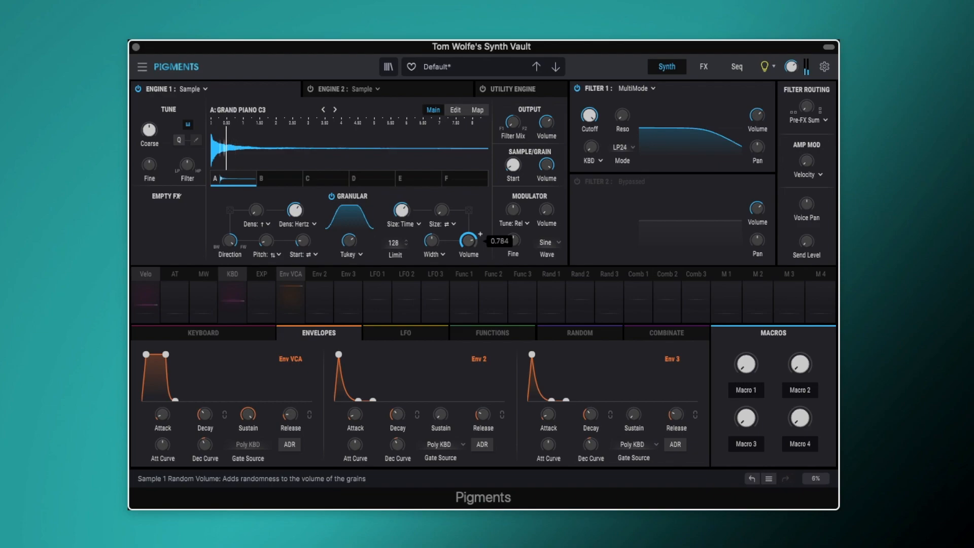
left_click_drag(467, 202, 467, 230)
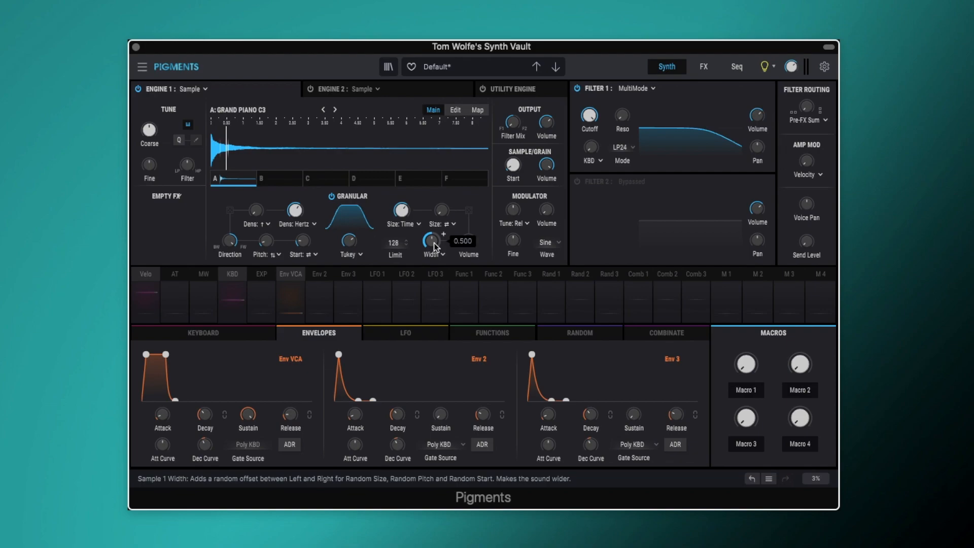
Step: Raise the grain width to 1.00, and switch that control to random Pan with an amount of 0.00
mouse_move(434, 247)
left_mouse_down()
mouse_move(435, 283)
mouse_move(435, 231)
left_mouse_up()
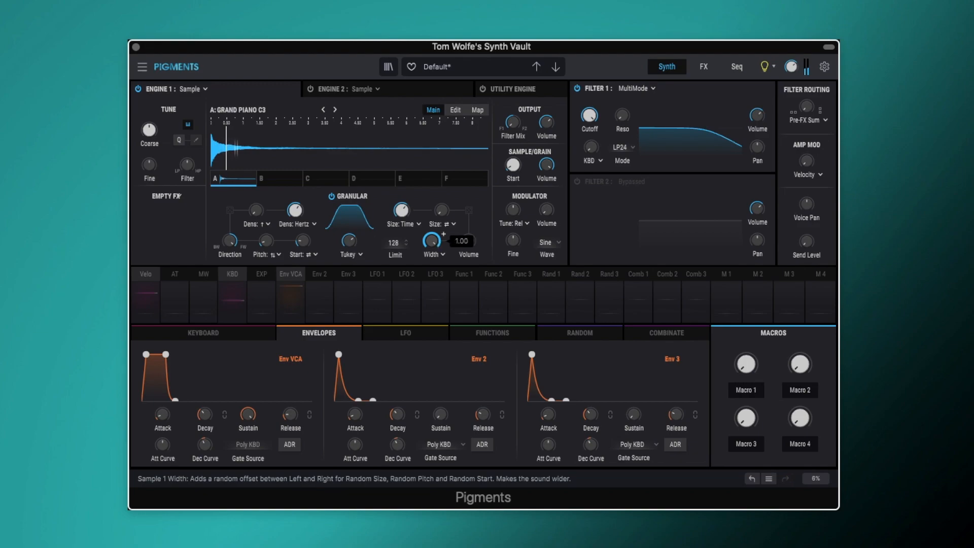
left_click(431, 253)
left_click(413, 291)
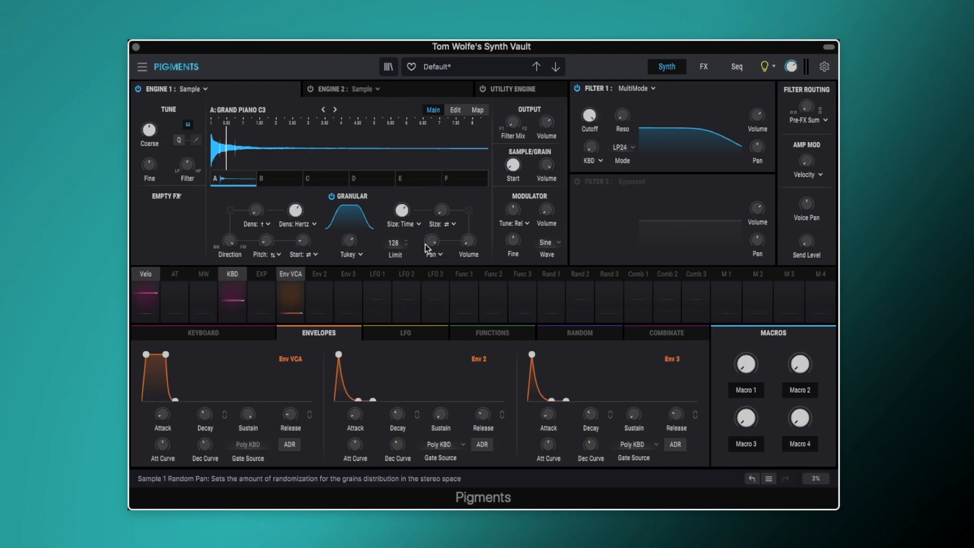
left_click_drag(431, 241, 431, 317)
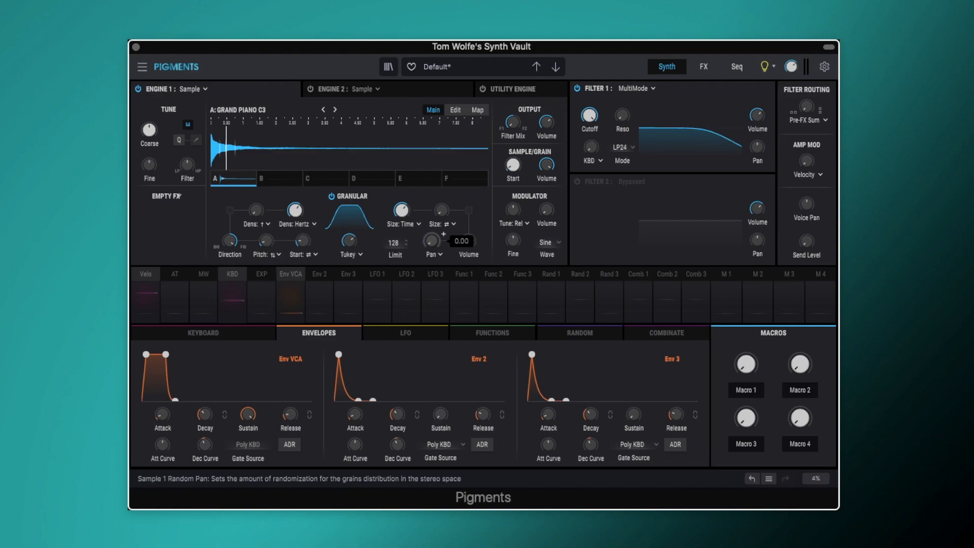
Step: Raise the random pan amount of the grains, and switch that control back to Width
left_click_drag(431, 243, 431, 217)
left_click(433, 254)
left_click(455, 284)
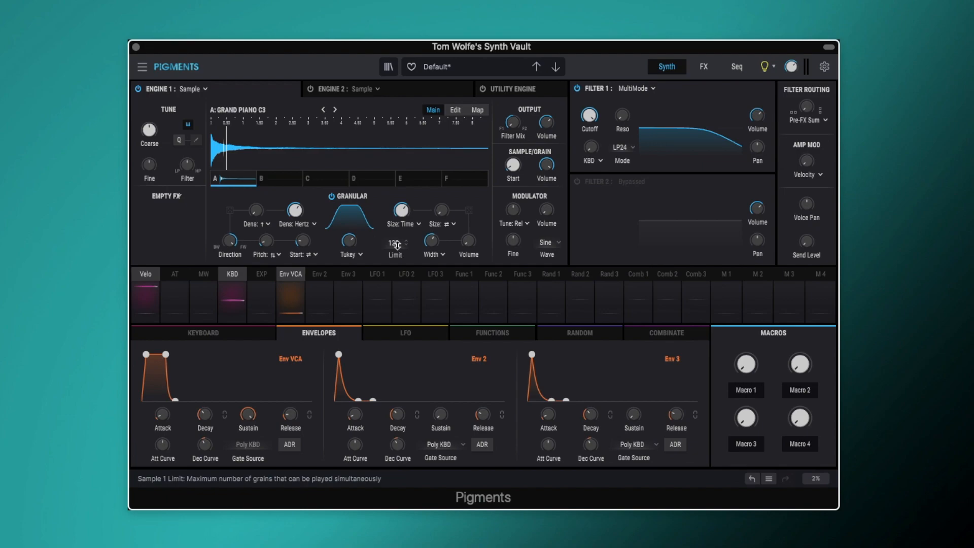
Step: Lower the grain limit to try fewer simultaneous grains, and return it to 128
left_click_drag(397, 245, 397, 307)
left_click_drag(397, 243, 397, 259)
left_click_drag(394, 243, 394, 235)
left_click_drag(394, 242, 394, 234)
left_click_drag(394, 243, 372, 244)
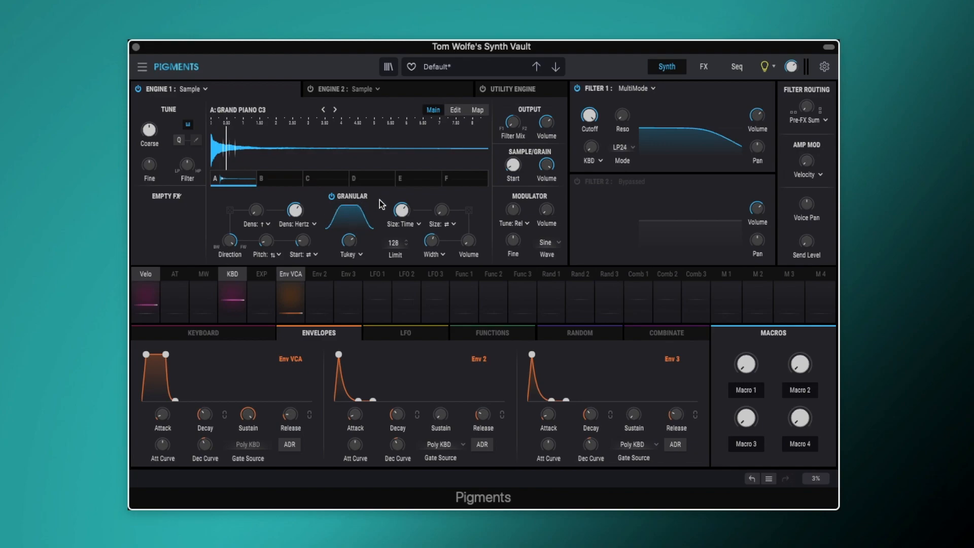
Step: Lower the grain density, adjust the grain size, and bring the density back up to 25.0 Hz
mouse_move(397, 210)
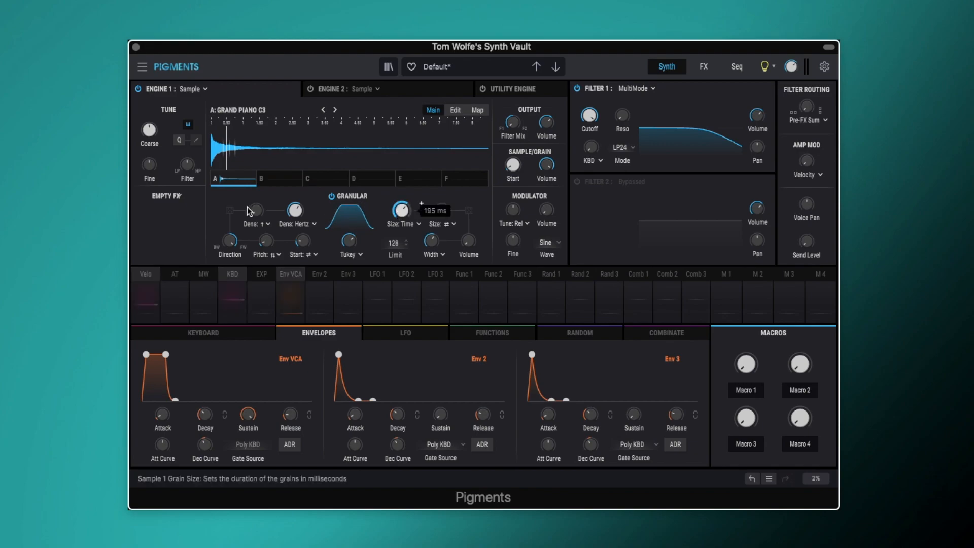
mouse_move(301, 209)
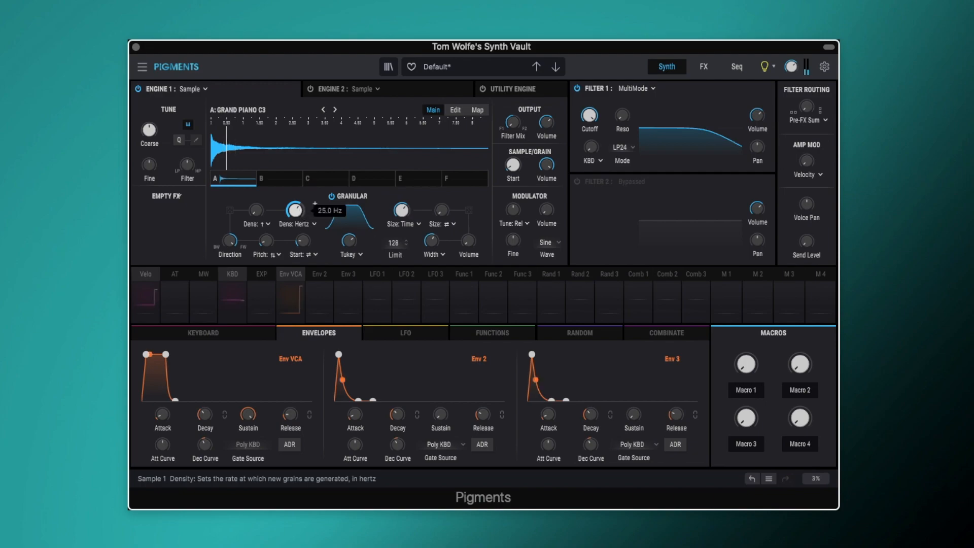
left_click_drag(299, 214, 299, 253)
left_click_drag(299, 254, 299, 256)
left_click_drag(401, 209, 400, 199)
left_click_drag(295, 210, 295, 196)
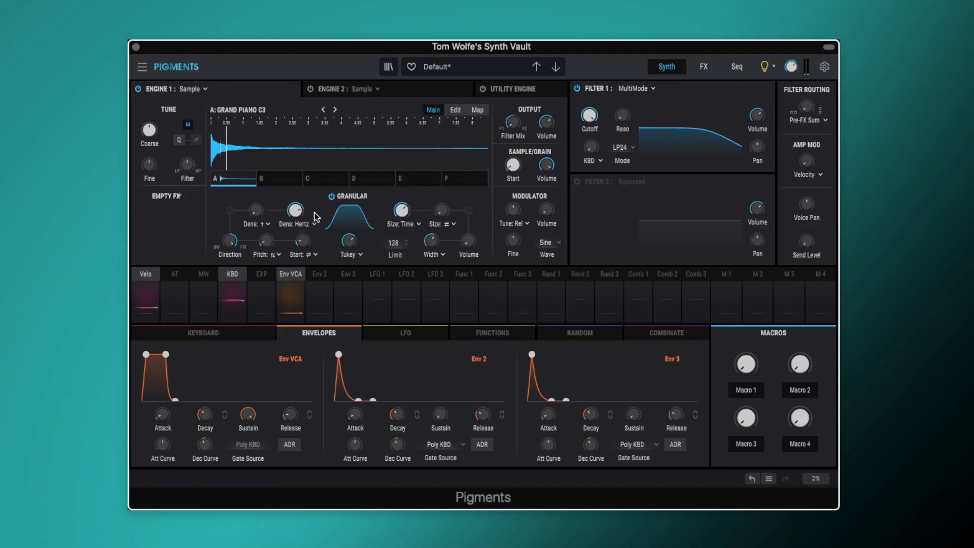
Step: Check the available grain density types and keep Hertz selected
left_click(305, 225)
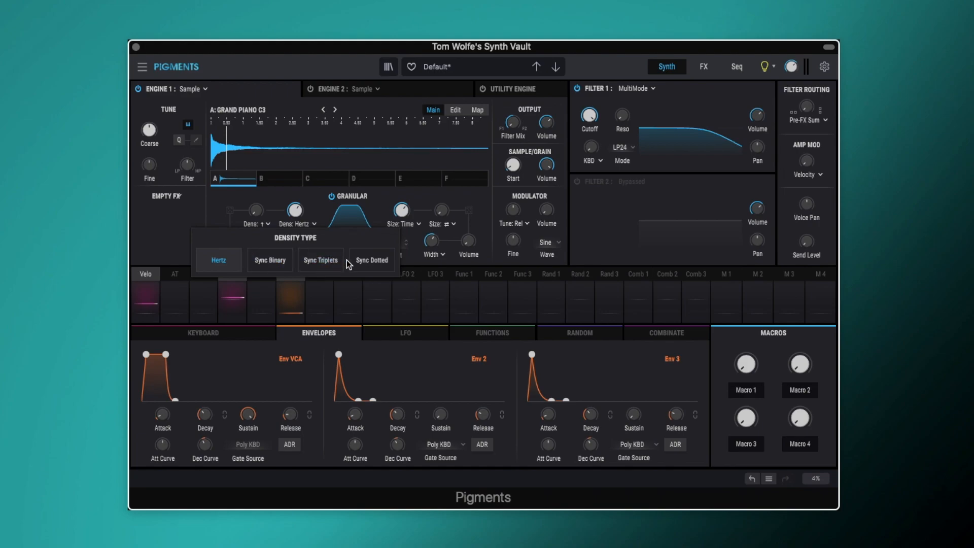
left_click(233, 259)
mouse_move(294, 213)
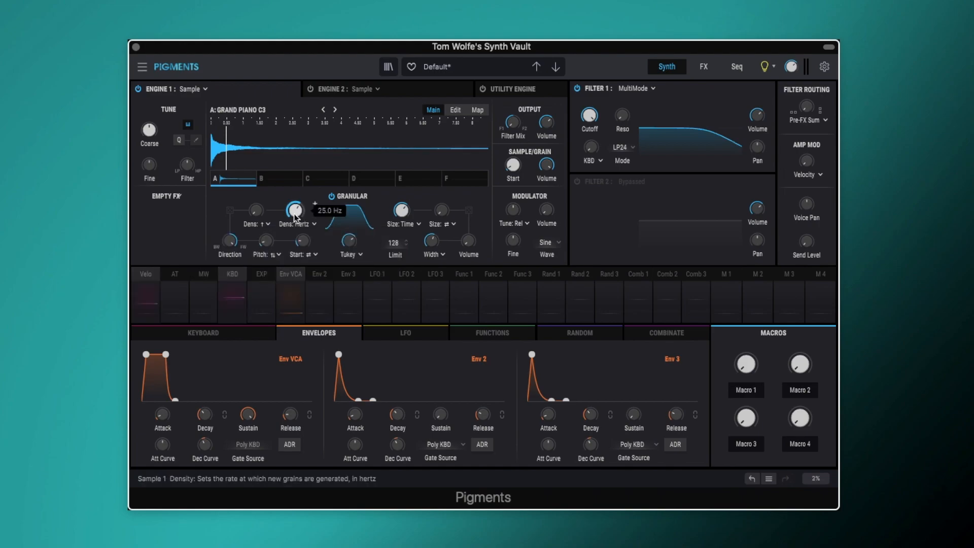
Step: Keep the random density dispersion on Denser, raise the random density to 0.560 and set the grain density to 11.0 Hz
left_click(262, 223)
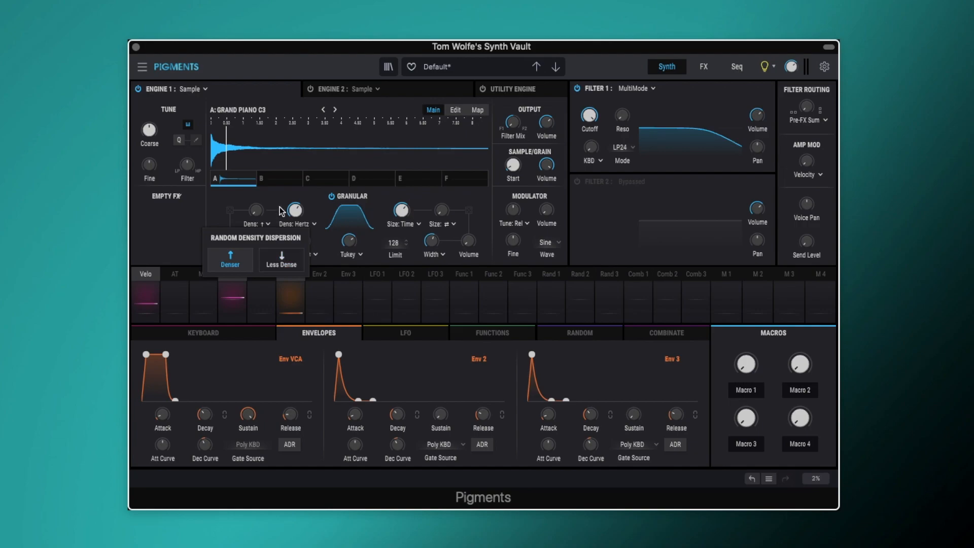
left_click(277, 206)
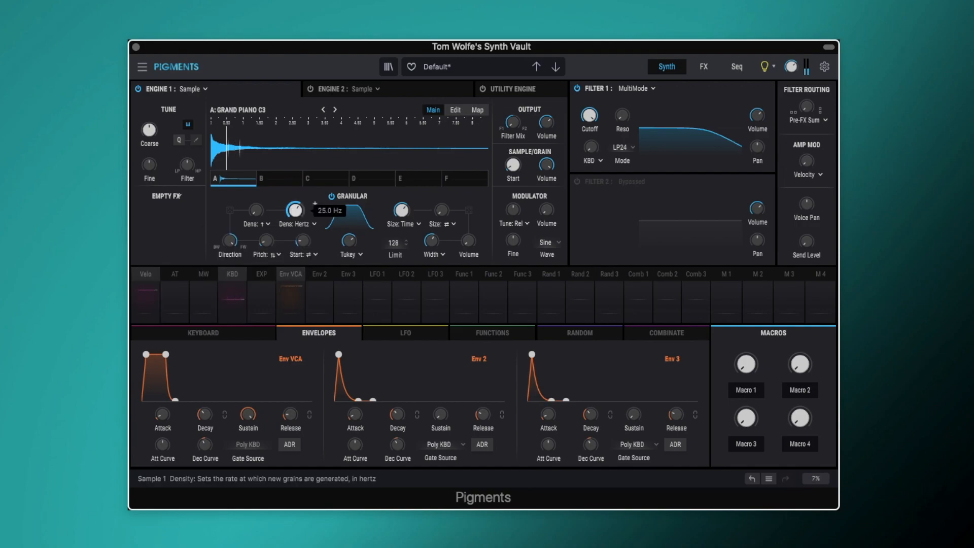
left_click(264, 223)
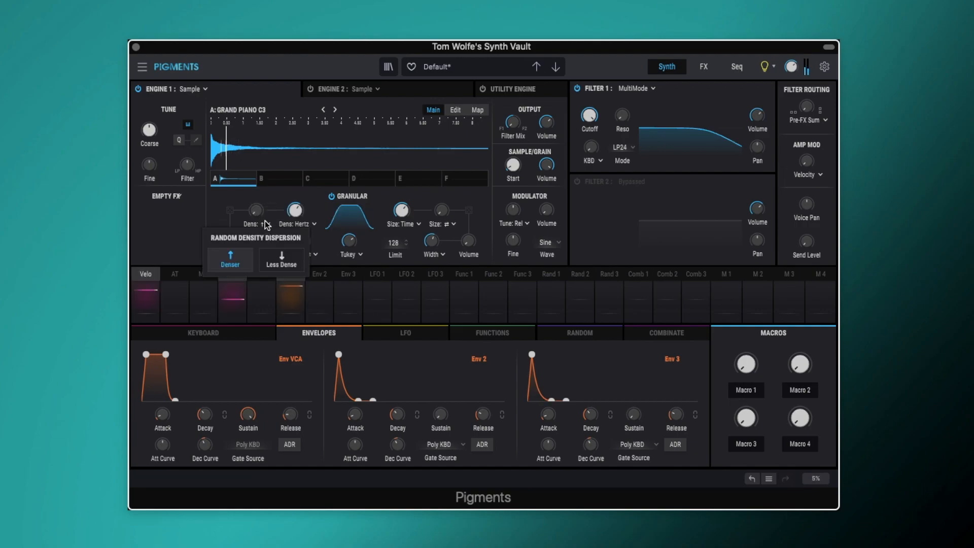
left_click(267, 206)
mouse_move(267, 206)
left_mouse_down()
mouse_move(268, 191)
mouse_move(295, 215)
mouse_move(295, 231)
mouse_move(257, 205)
mouse_move(296, 212)
mouse_move(296, 223)
mouse_move(257, 212)
mouse_move(257, 220)
mouse_move(293, 198)
mouse_move(257, 218)
left_mouse_up()
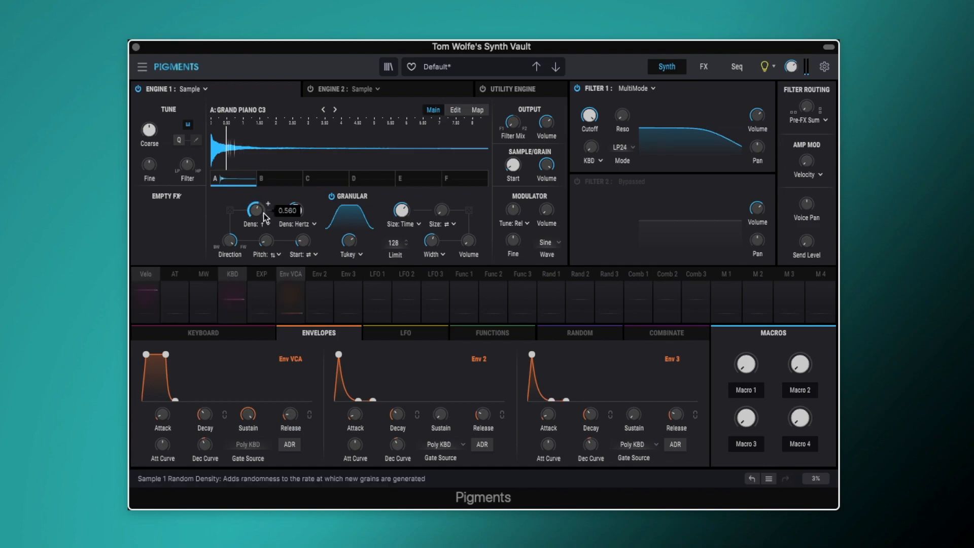
mouse_move(397, 215)
mouse_move(288, 213)
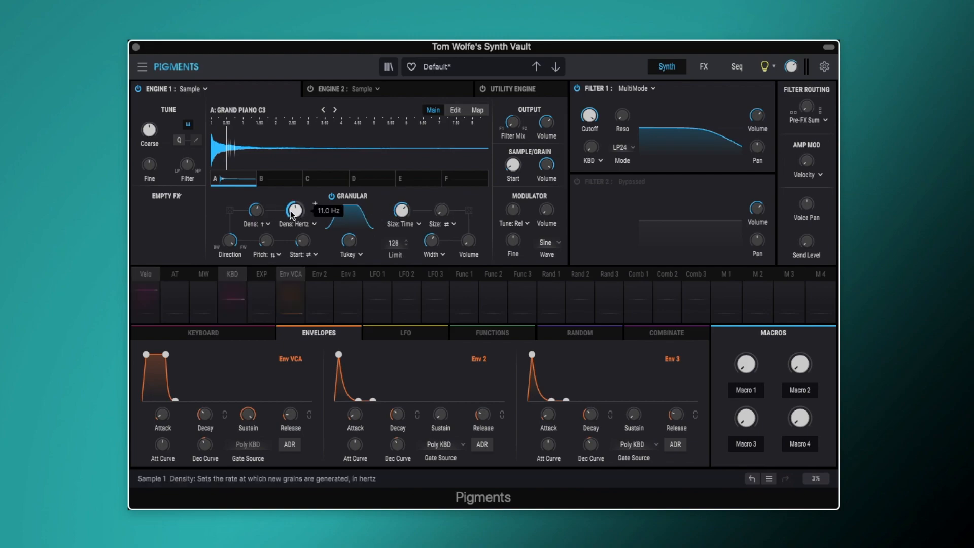
Step: Bring the random density to its minimum, set its dispersion to Less Dense and raise the amount again
mouse_move(256, 210)
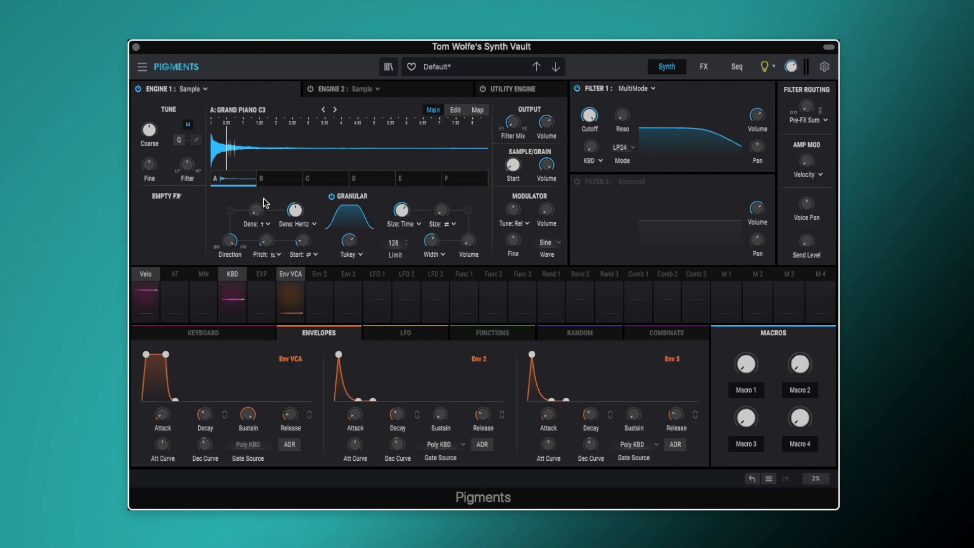
left_click(269, 221)
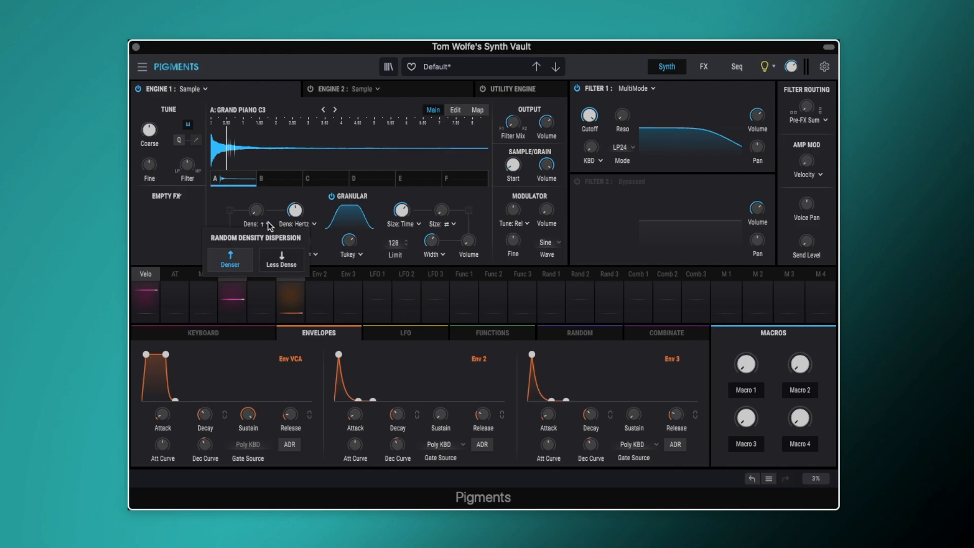
left_click(278, 251)
mouse_move(260, 212)
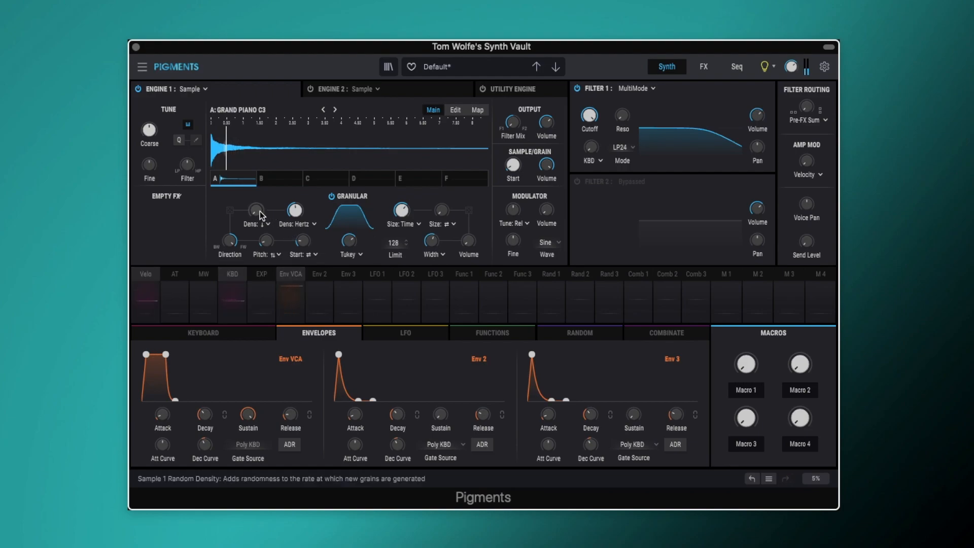
left_click_drag(256, 210, 256, 178)
Step: Raise the grain density, reset the random density to its minimum and set its dispersion back to Denser
left_click_drag(295, 211, 253, 211)
left_click(263, 225)
left_click(241, 260)
Step: Turn the random grain direction towards backward playback and set the sample/grain start to 0.036
left_click_drag(230, 240, 244, 234)
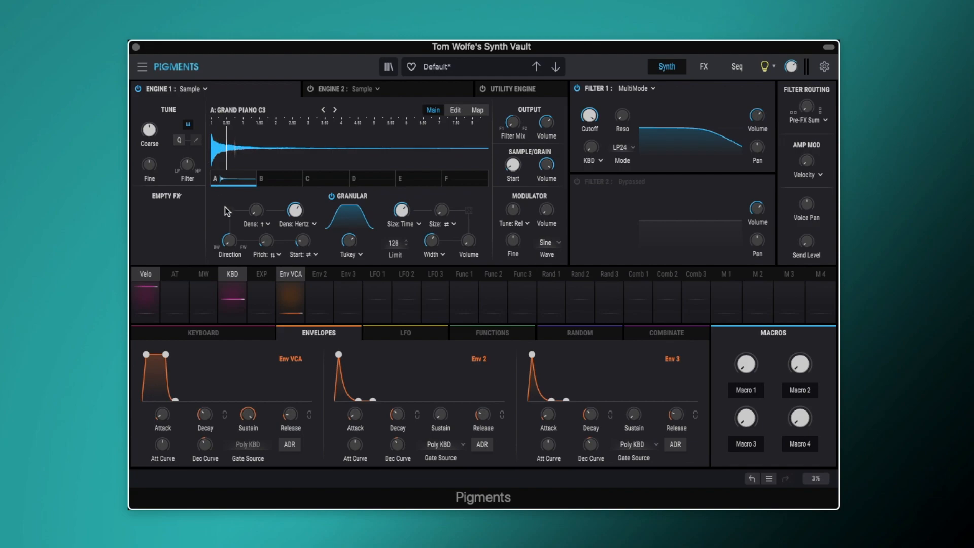
left_click_drag(231, 239, 232, 223)
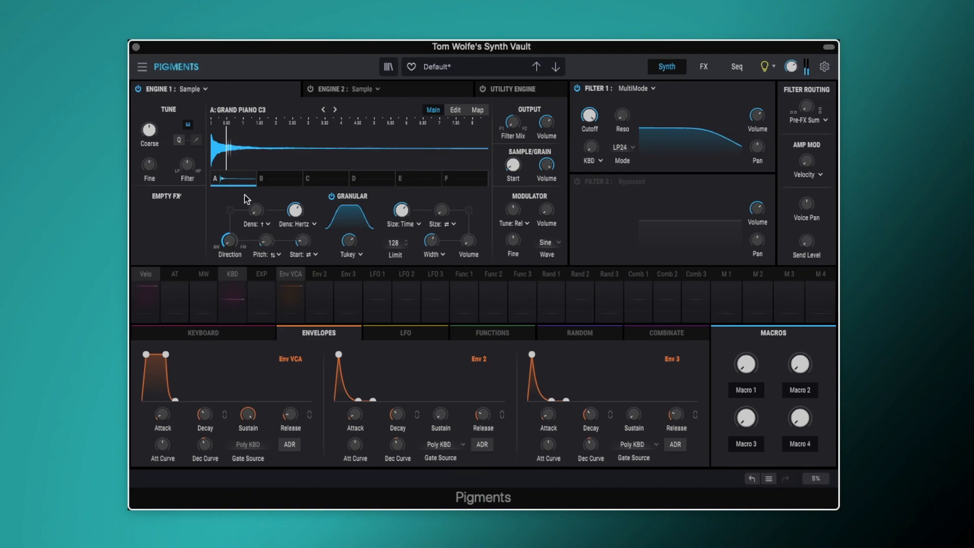
left_click_drag(513, 164, 513, 165)
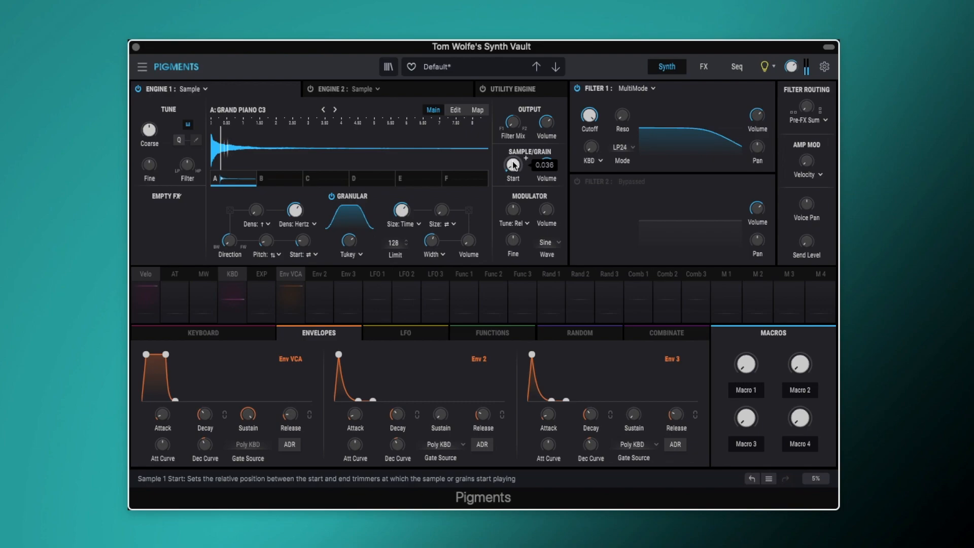
Step: Set the sample/grain start to 0.084 and return the random grain direction to 100% Forward
left_click_drag(231, 241, 231, 248)
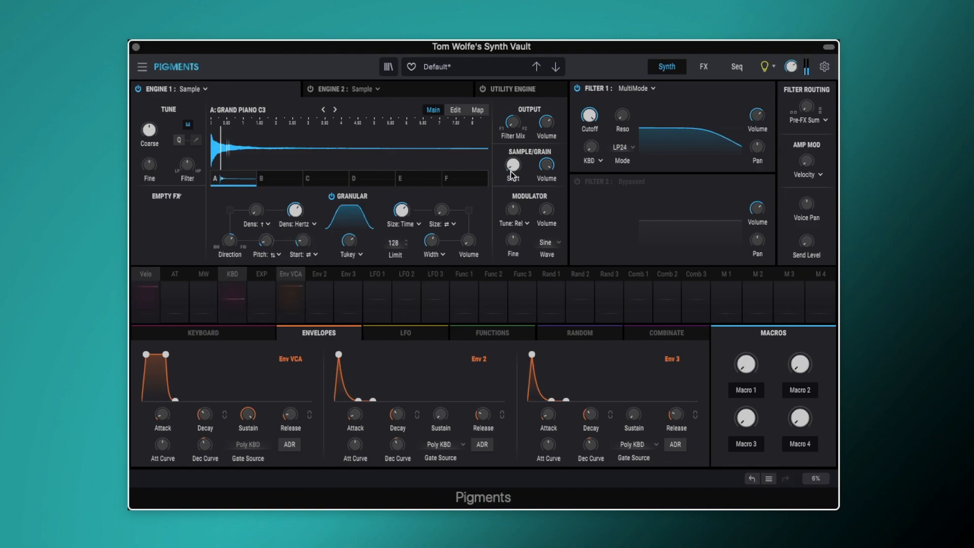
left_click_drag(510, 172, 517, 168)
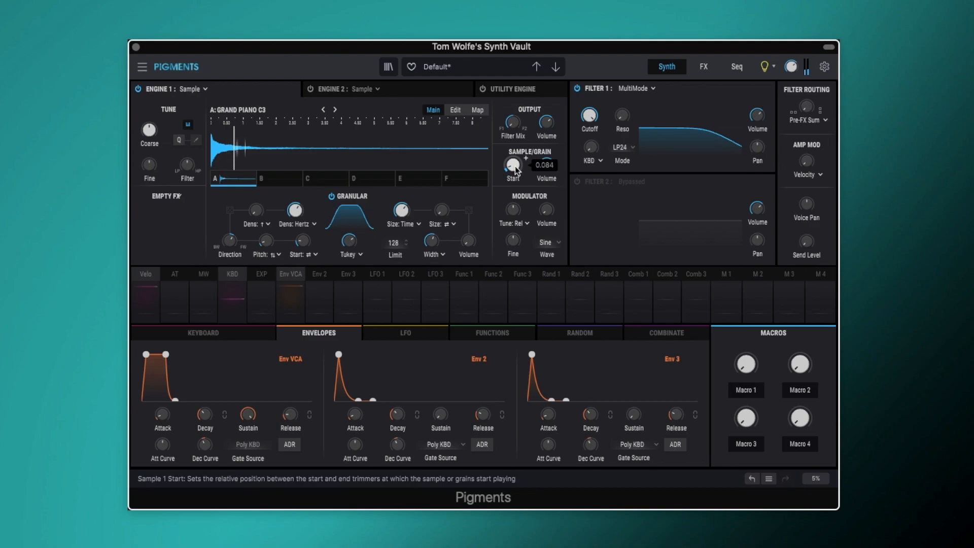
double_click(232, 236)
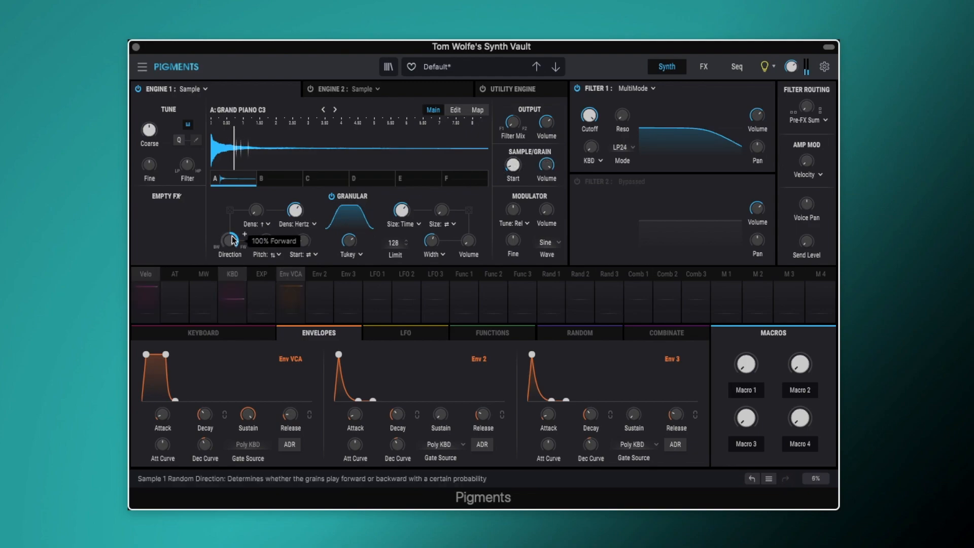
Step: Vary the random pitch amount, set the random pitch dispersion to Higher and raise the amount to 0.292
mouse_move(270, 242)
left_mouse_down()
mouse_move(271, 209)
mouse_move(271, 248)
left_mouse_up()
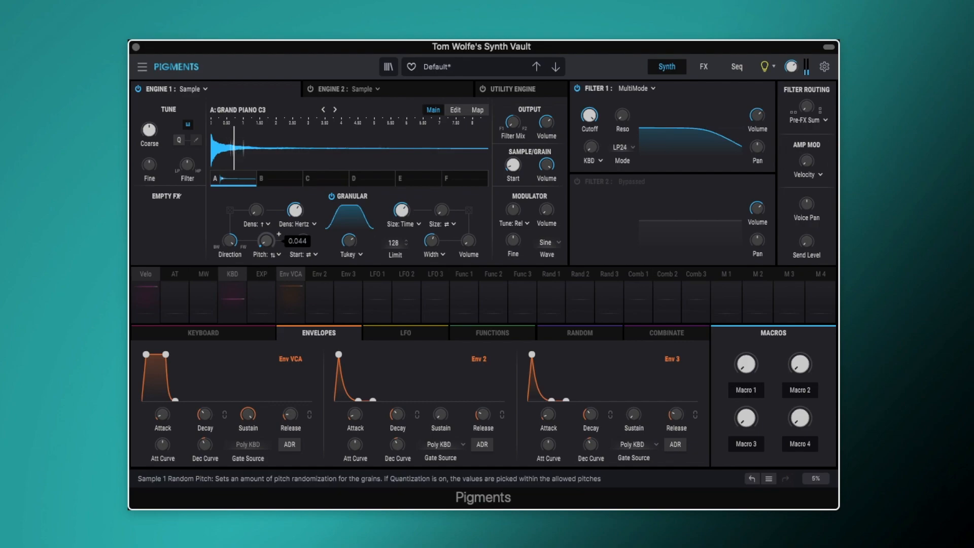
left_click_drag(271, 248, 271, 193)
left_click(279, 253)
left_click(228, 282)
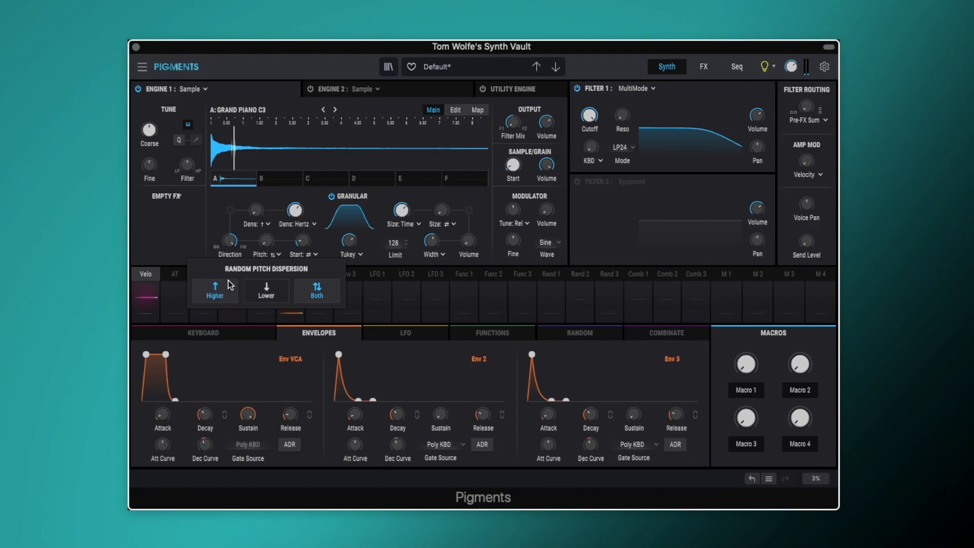
left_click(228, 284)
left_click_drag(265, 241, 266, 214)
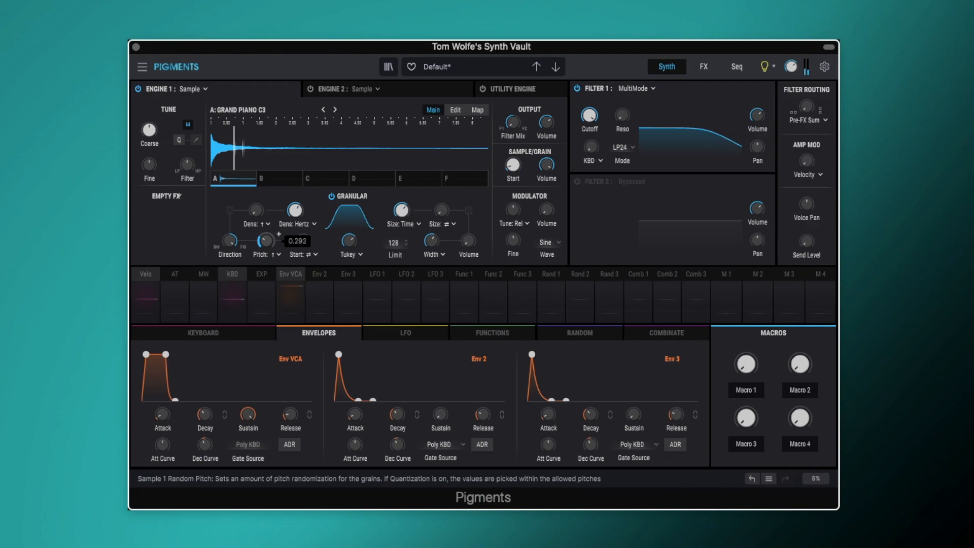
Step: Try the Lower random pitch dispersion, bring the amount to its minimum and set the dispersion back to Both
left_click(274, 255)
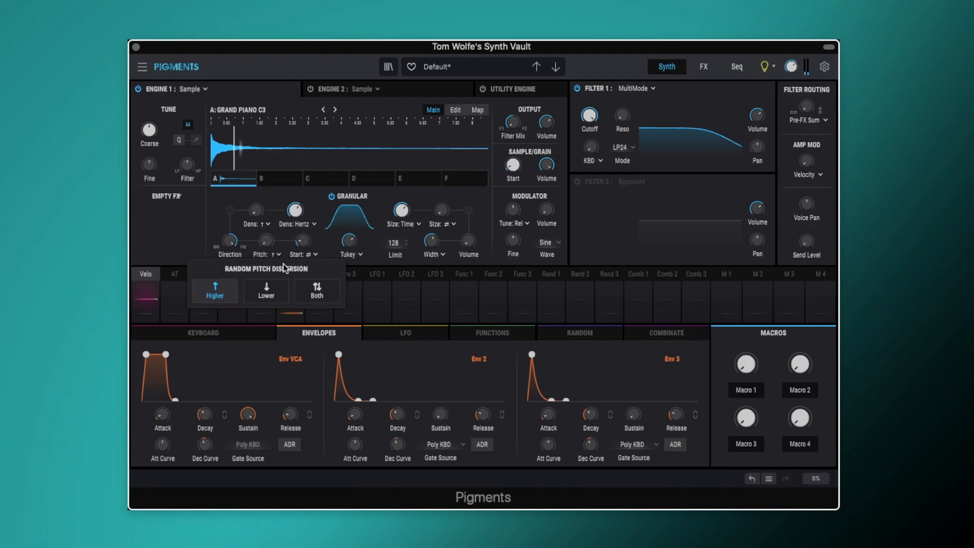
left_click(278, 288)
mouse_move(267, 241)
left_mouse_down()
mouse_move(266, 228)
mouse_move(265, 238)
left_mouse_up()
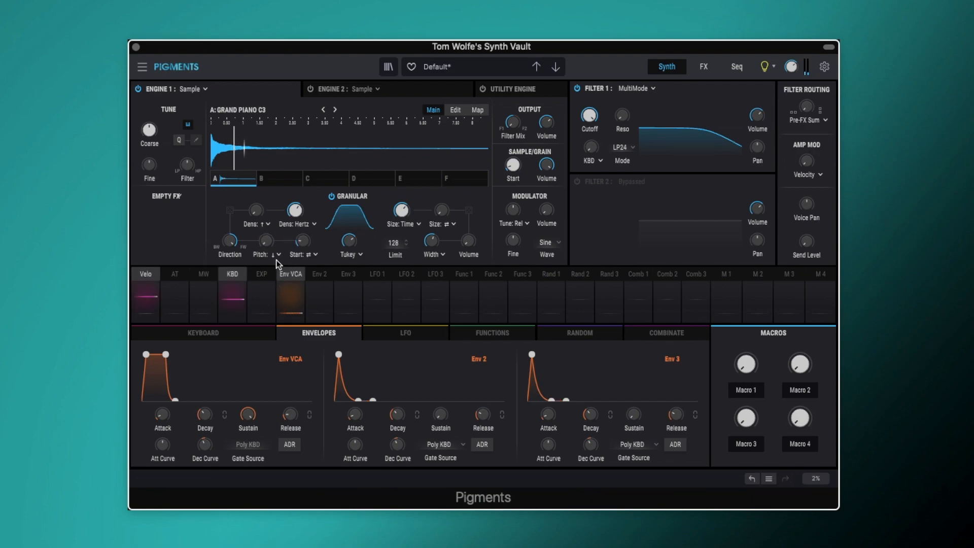
left_click(278, 255)
left_click(318, 286)
Step: Keep the random start dispersion on Both and sweep the random start from 0.00 to a high amount and back to a low one
mouse_move(306, 237)
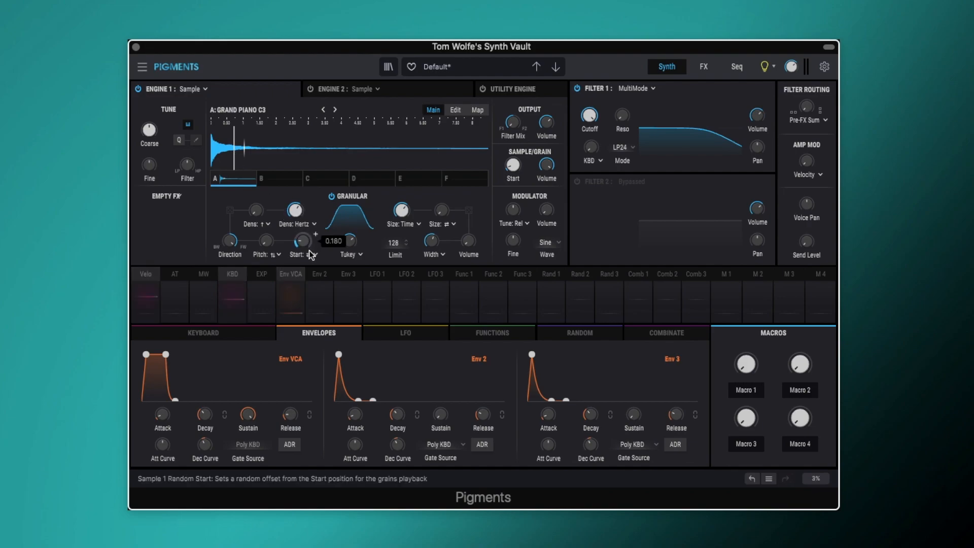
left_click(312, 255)
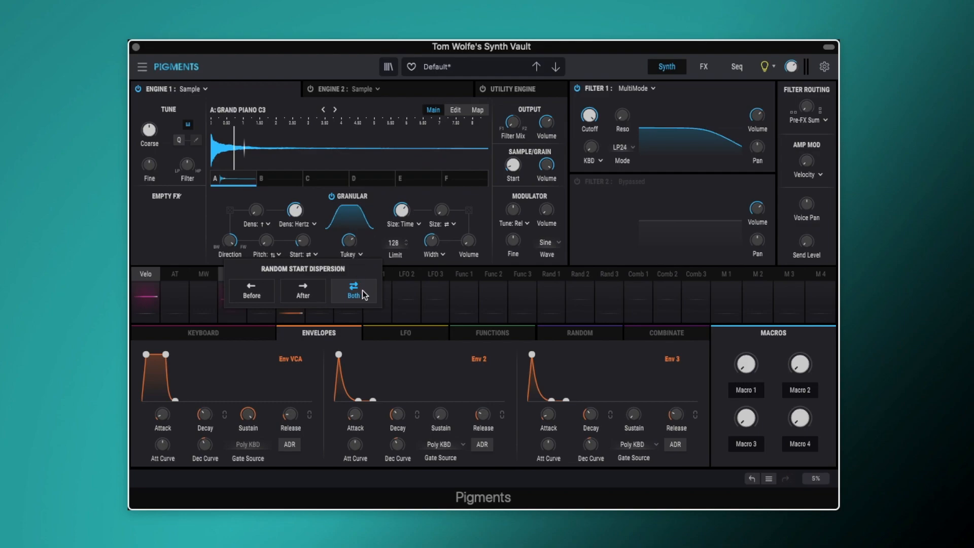
left_click(312, 240)
left_click_drag(303, 240, 303, 261)
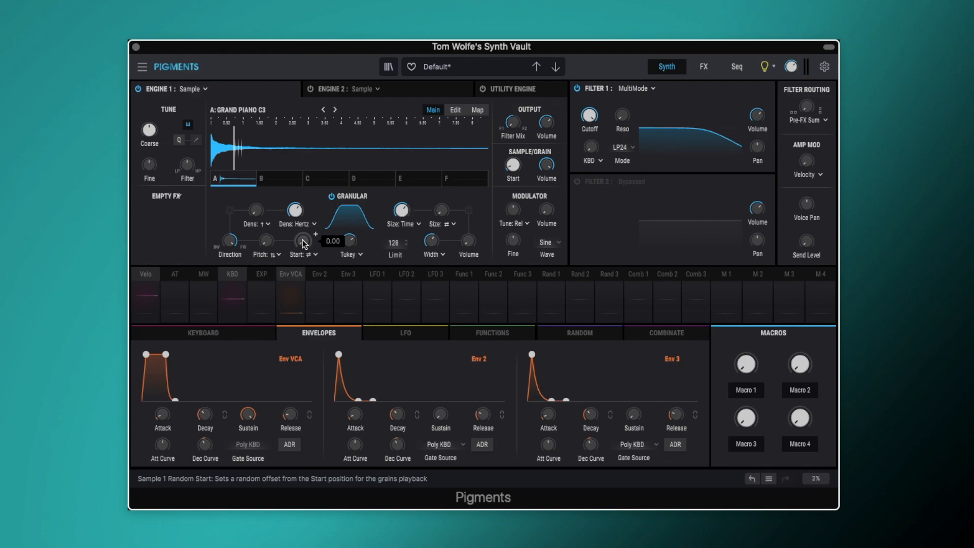
left_click_drag(303, 242, 303, 185)
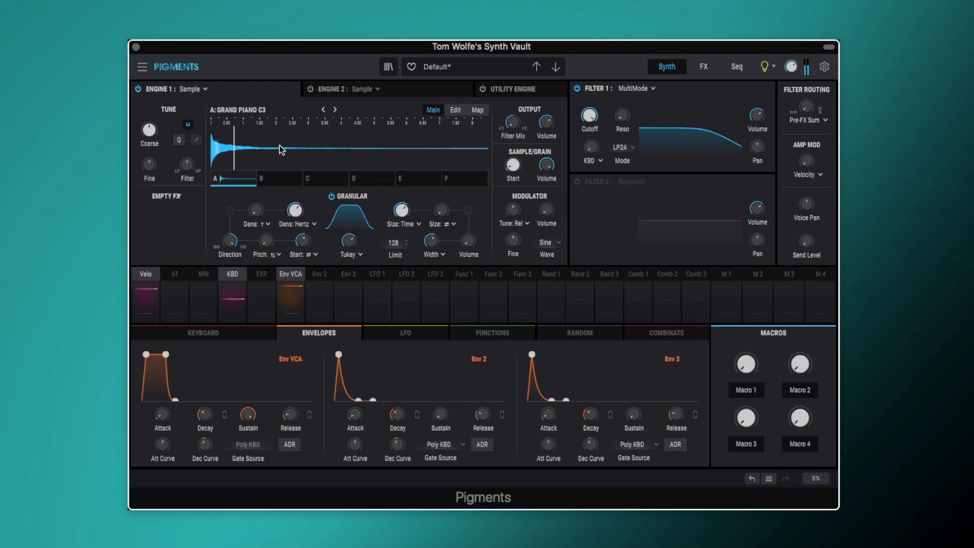
mouse_move(303, 243)
left_mouse_down()
mouse_move(303, 208)
mouse_move(303, 248)
left_mouse_up()
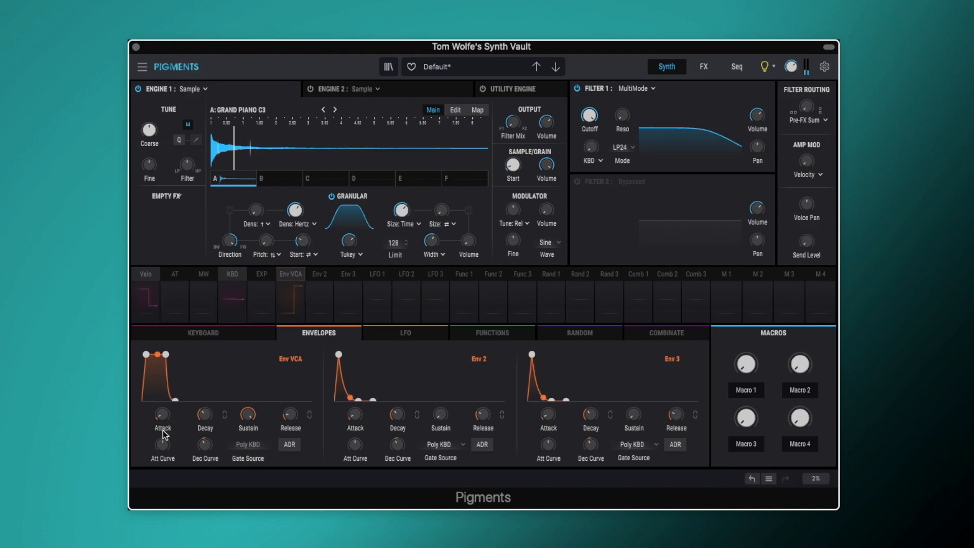
Step: Lengthen the attack and release of the Env VCA envelope
left_click_drag(162, 413, 161, 379)
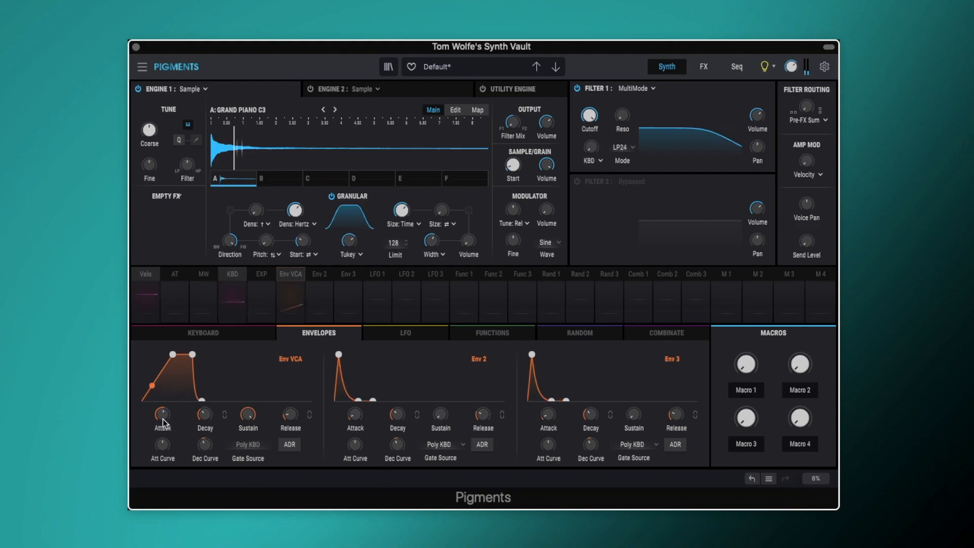
left_click_drag(289, 414, 290, 387)
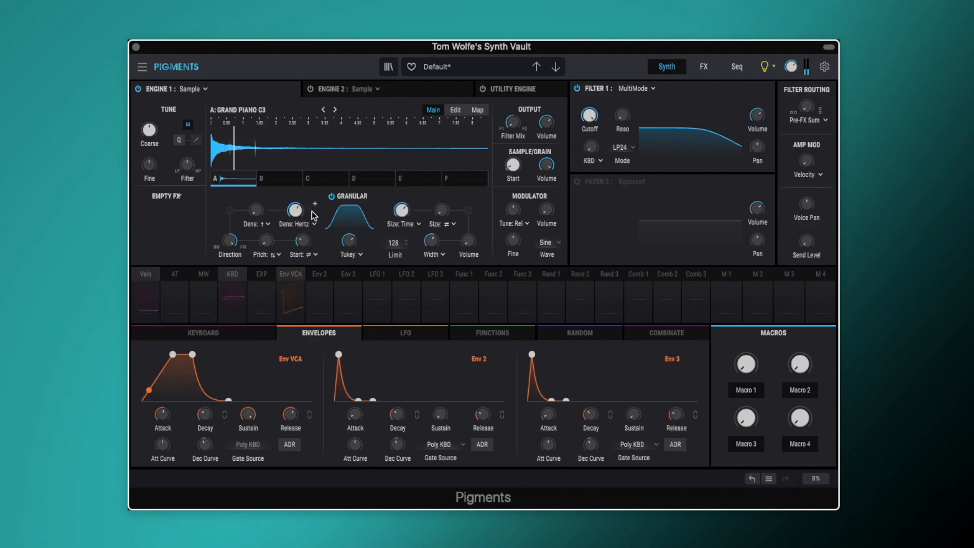
Step: Move the sample/grain start further into the piano's decay and raise Engine 1's output volume to 6.60 dB
left_click_drag(508, 177, 510, 163)
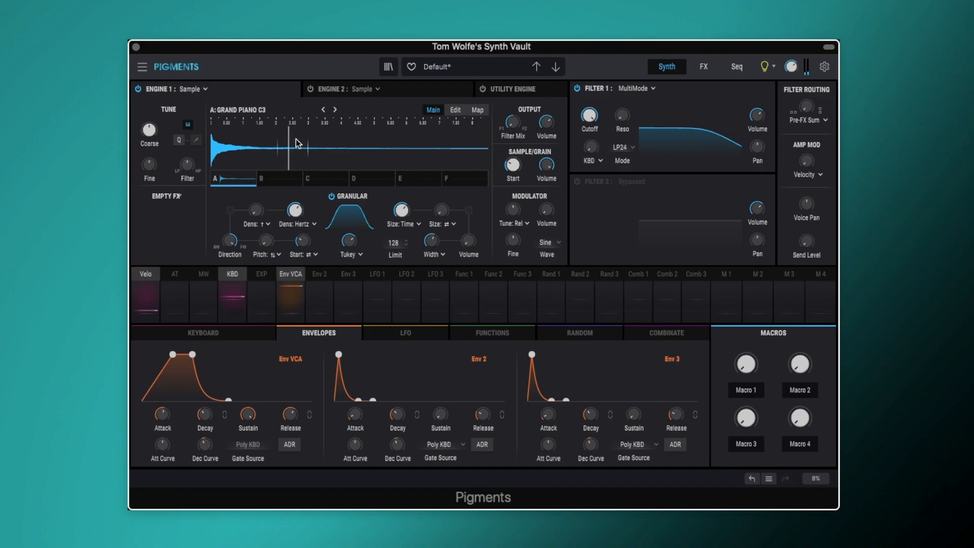
left_click_drag(549, 168, 550, 169)
left_click_drag(546, 126, 545, 120)
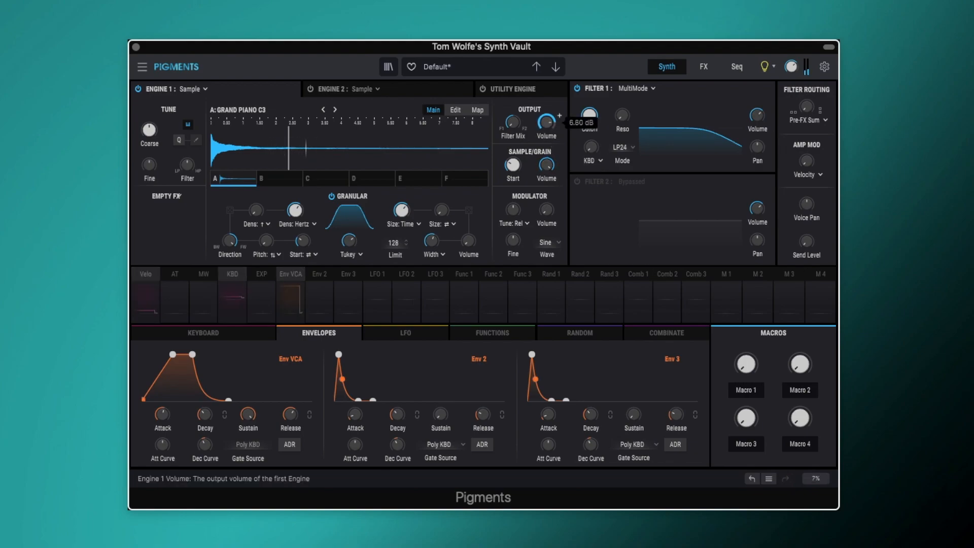
Step: Set the grain size to 255 ms, add random size variation and raise the random density to 0.376
left_click_drag(405, 213, 406, 212)
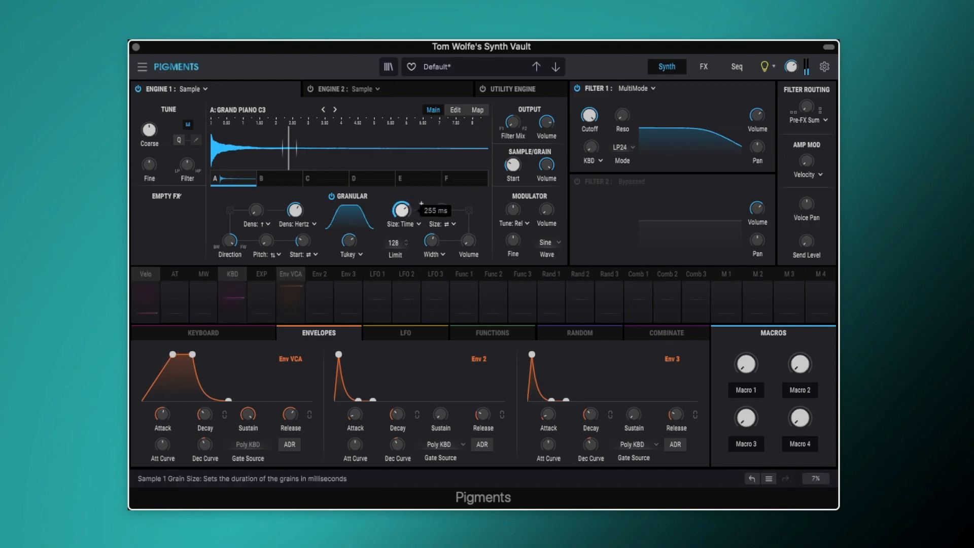
left_click_drag(441, 210, 441, 198)
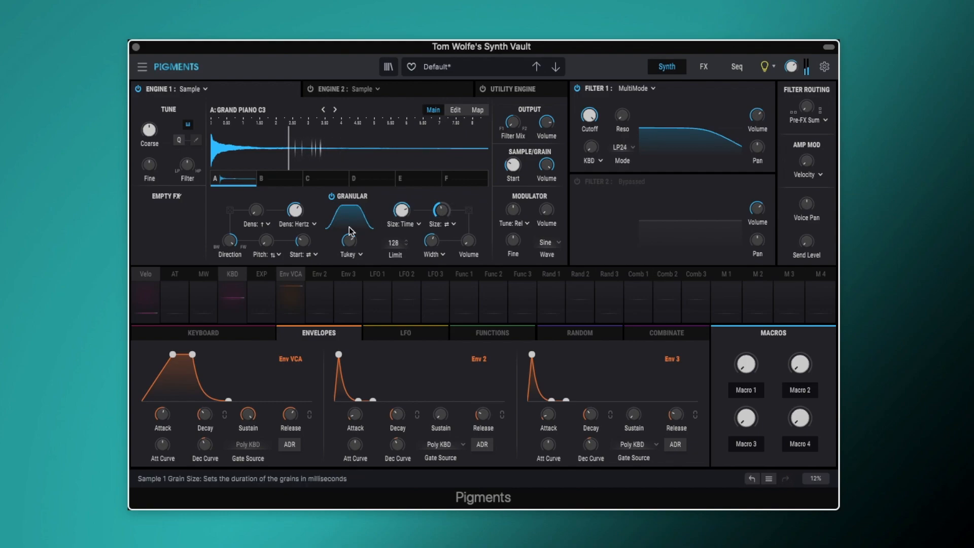
left_click_drag(296, 211, 257, 203)
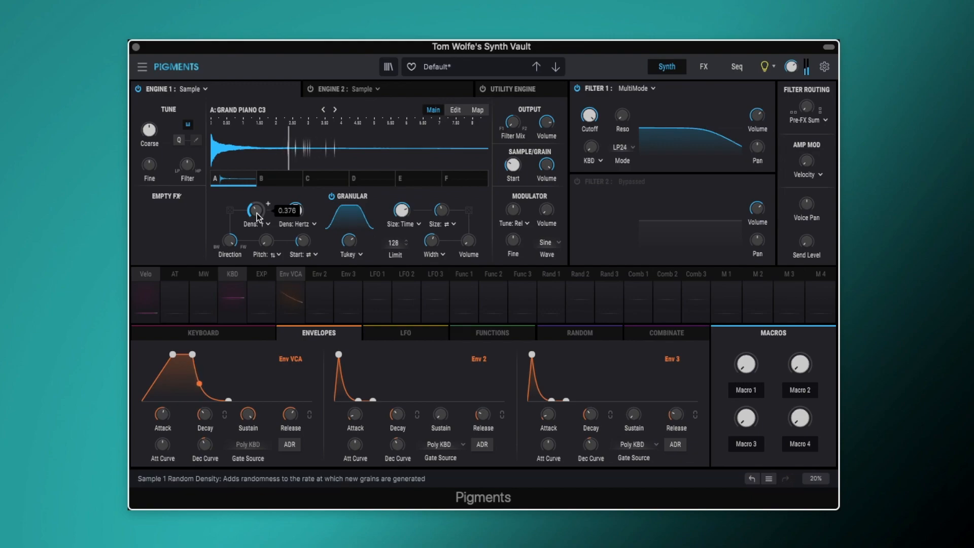
Step: Adjust the grain direction and set the grains' random start to 0.380 and random volume to 0.156
left_click_drag(233, 240, 232, 250)
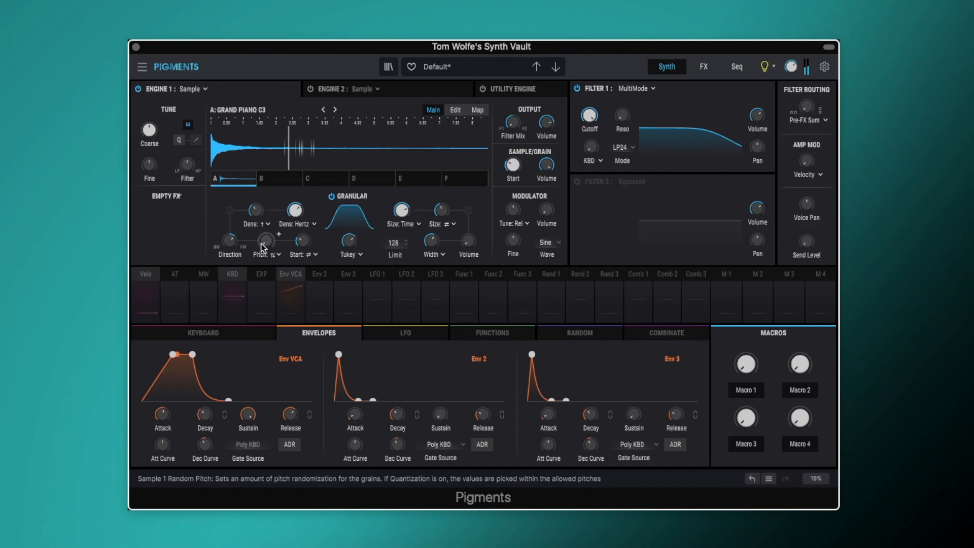
left_click_drag(269, 245, 303, 237)
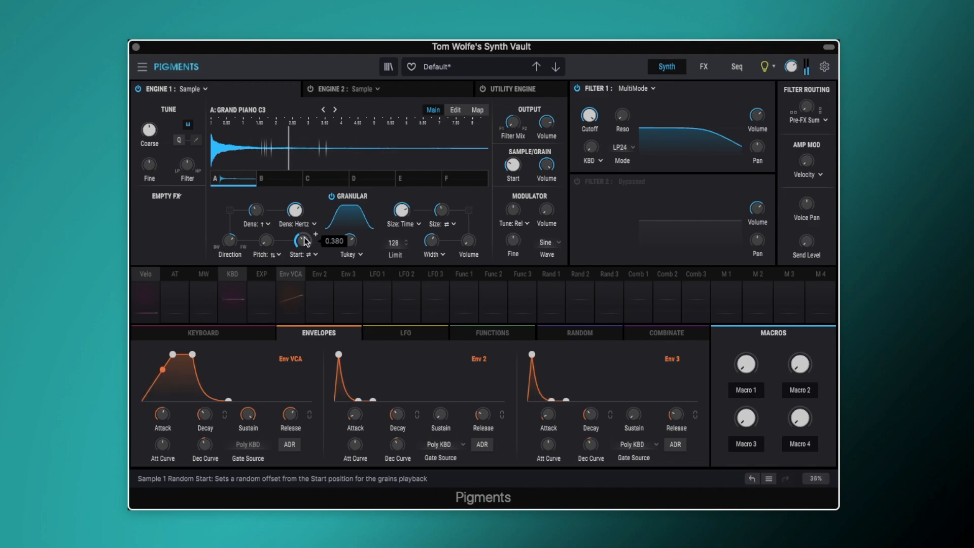
left_click_drag(468, 243, 467, 238)
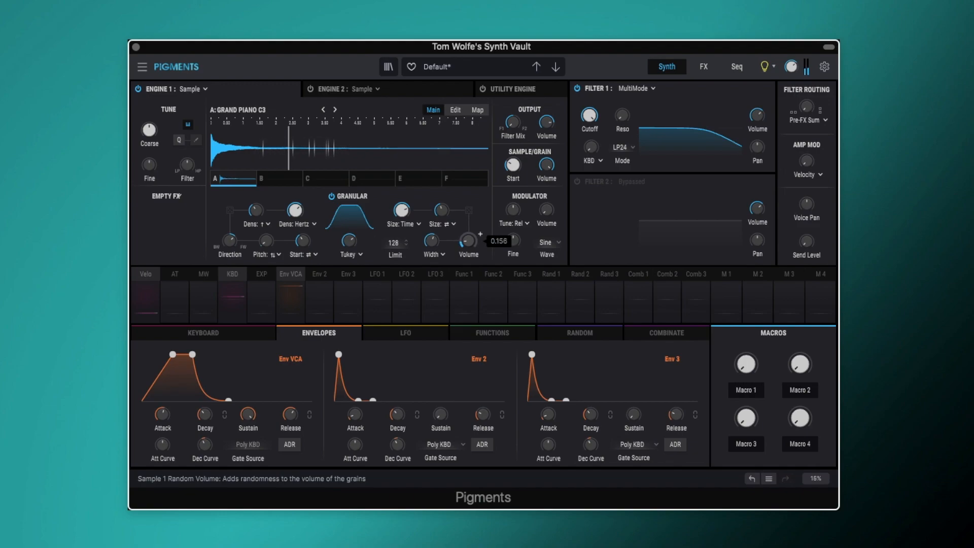
Step: Switch the grains' random stereo type to Pan and set the random pan amount to 0.588
left_click(434, 254)
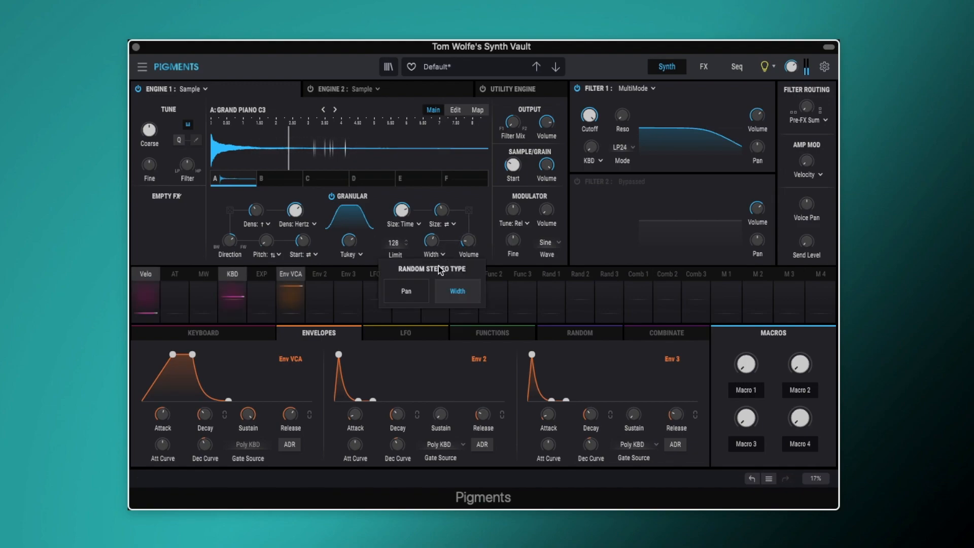
left_click(406, 291)
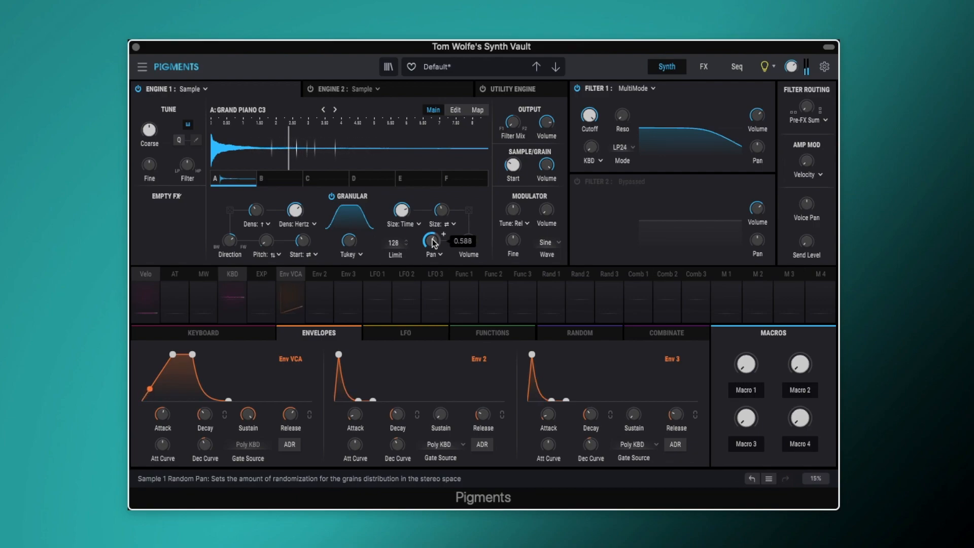
Step: Set Engine 1's output volume to 4.34 dB, try the Tukey grain envelope shape at 0.180 and set it to 0.740
left_click_drag(348, 248, 349, 239)
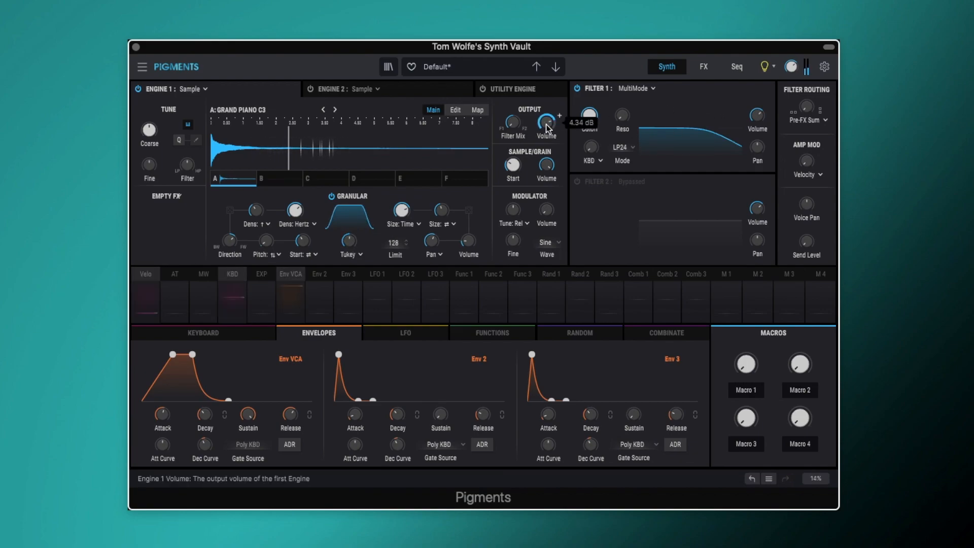
left_click_drag(345, 249, 345, 256)
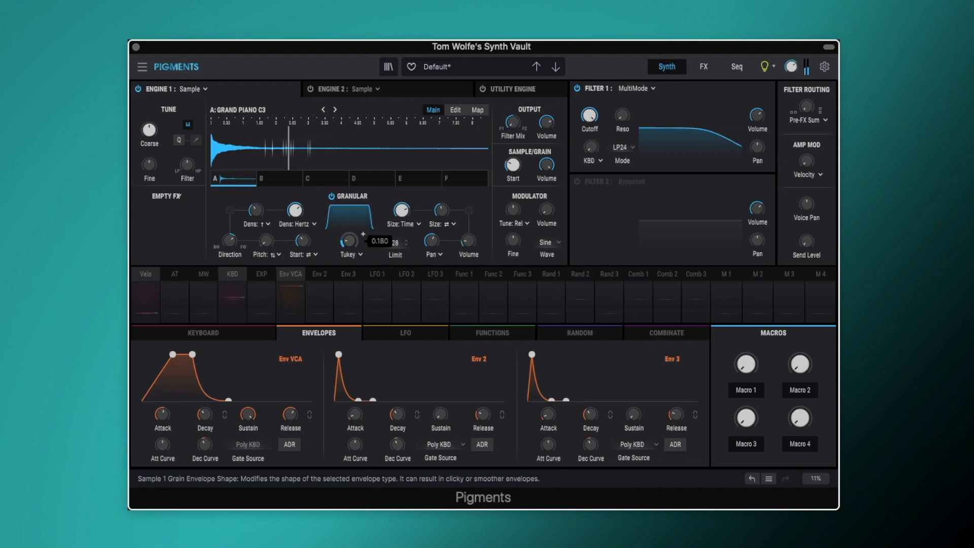
left_click_drag(348, 241, 347, 233)
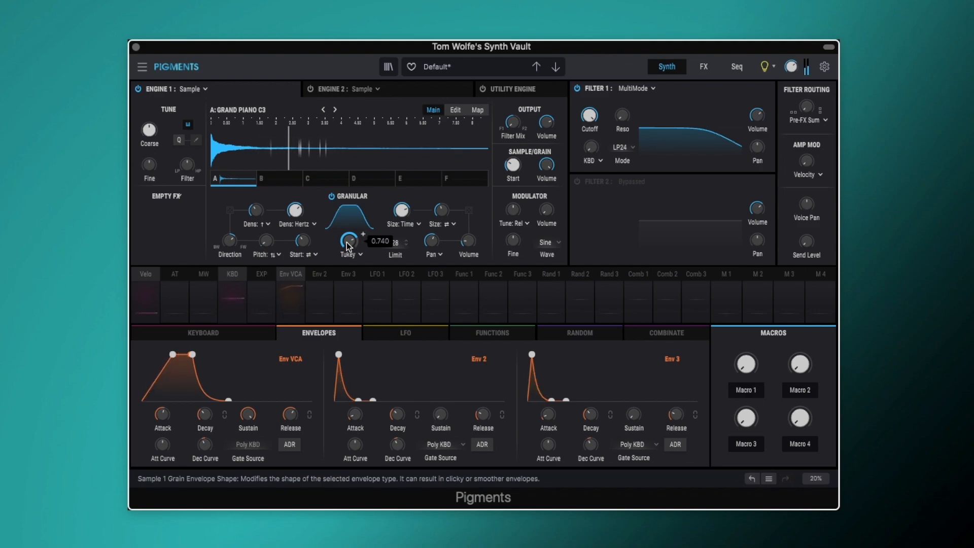
Step: Lower Filter 1's cutoff and modulate it with Env 2 at an amount of 0.26
scroll(588, 116, "down", 10)
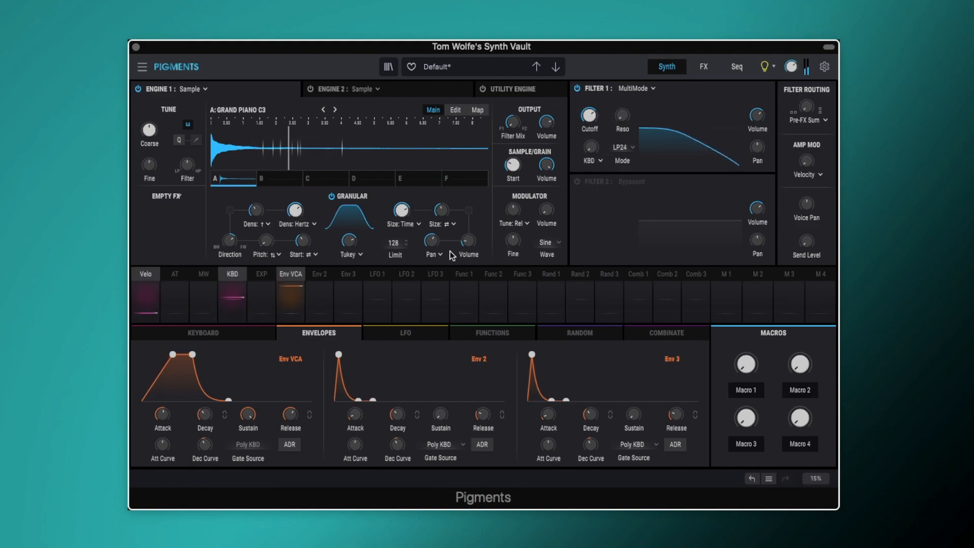
left_click(317, 275)
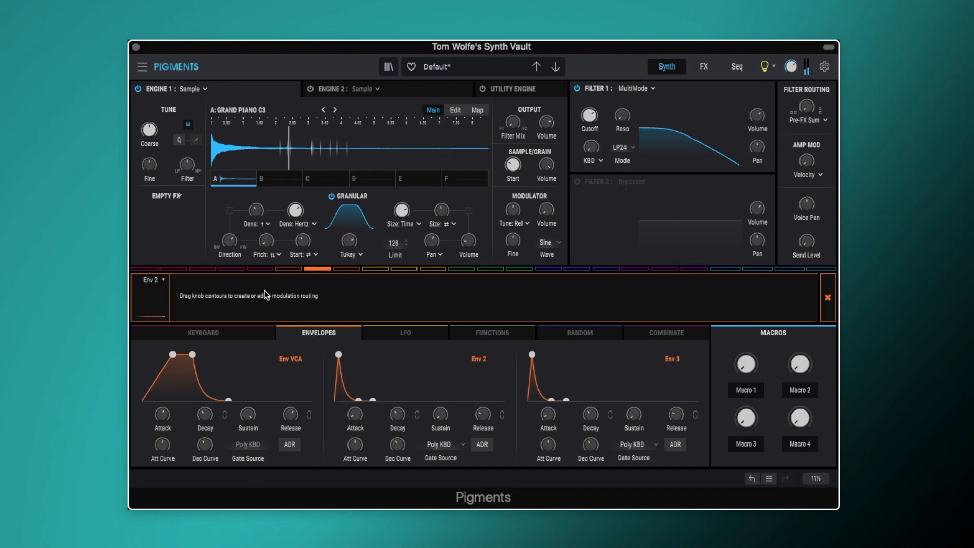
left_click_drag(588, 112, 589, 110)
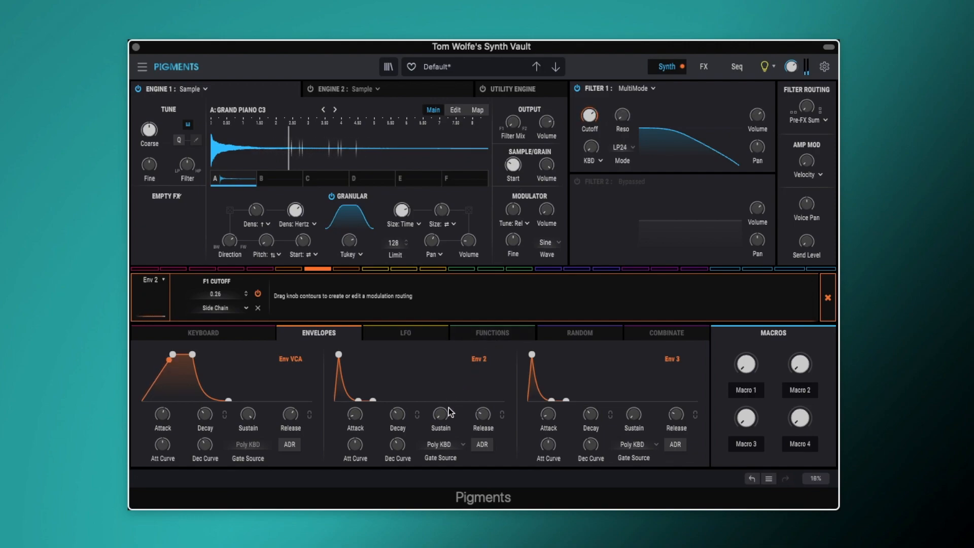
Step: Raise Env 2's sustain, lengthen its attack and set its release to 3.21 s
left_click_drag(441, 414, 440, 380)
left_click_drag(355, 413, 355, 387)
left_click_drag(481, 414, 480, 394)
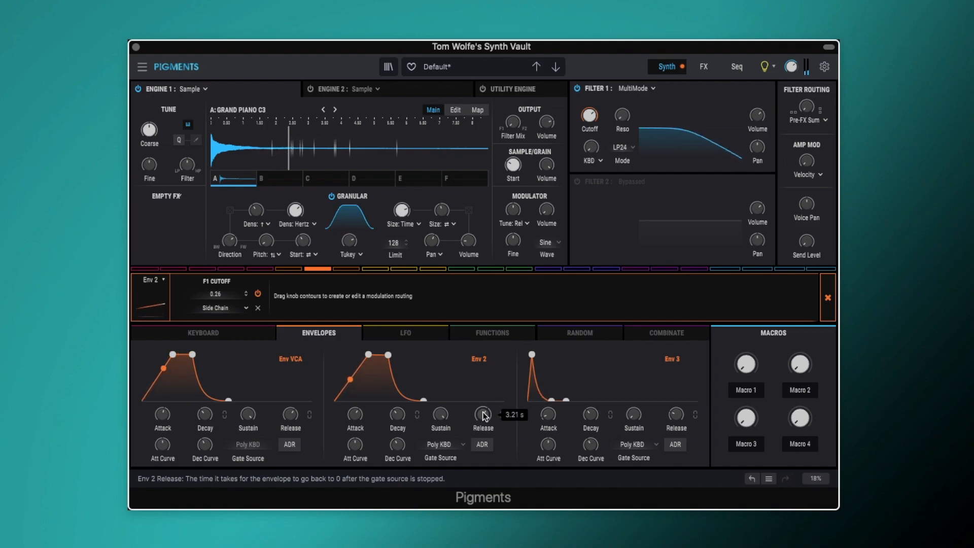
left_click_drag(257, 217, 257, 215)
mouse_move(295, 210)
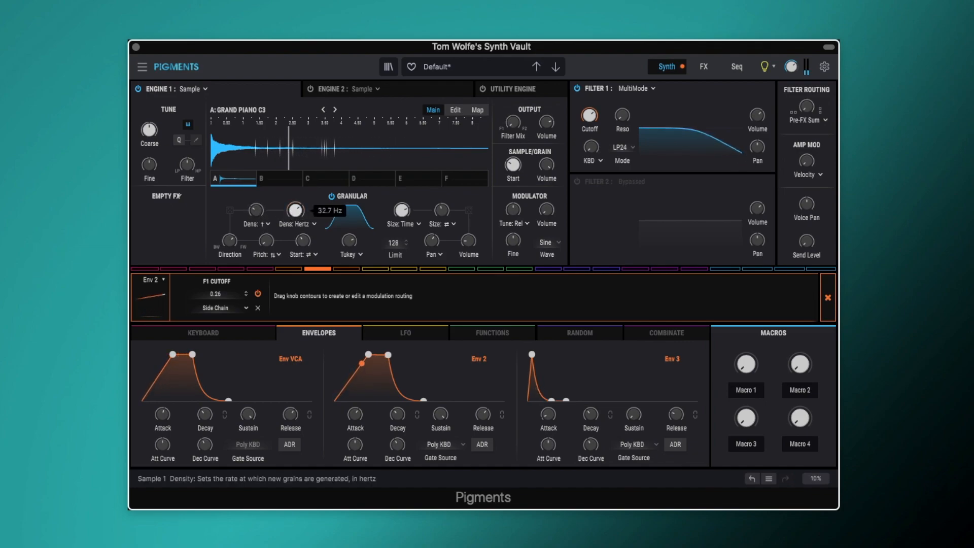
left_click_drag(268, 243, 268, 241)
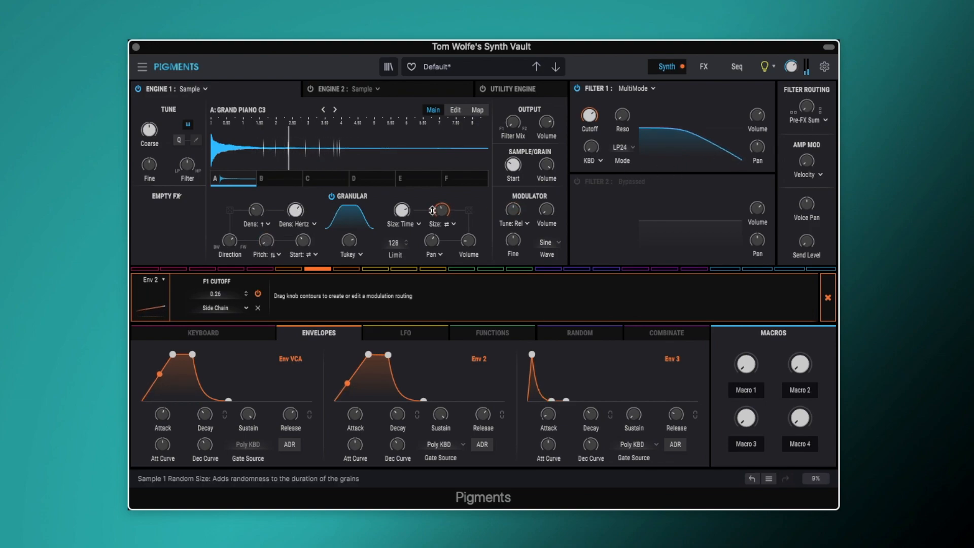
left_click_drag(403, 215, 403, 214)
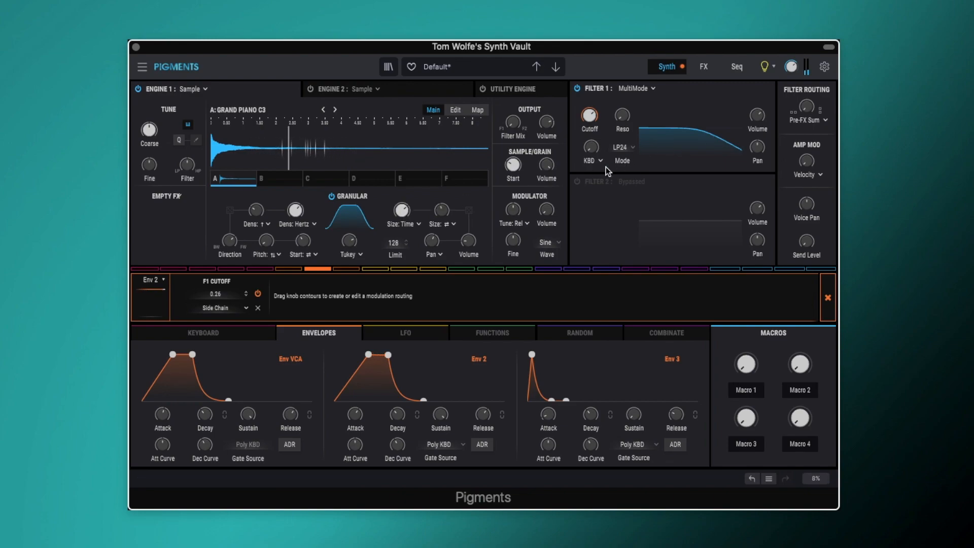
Step: Enable Filter 2 in HP12 mode and set its cutoff to 338 Hz
left_click(577, 182)
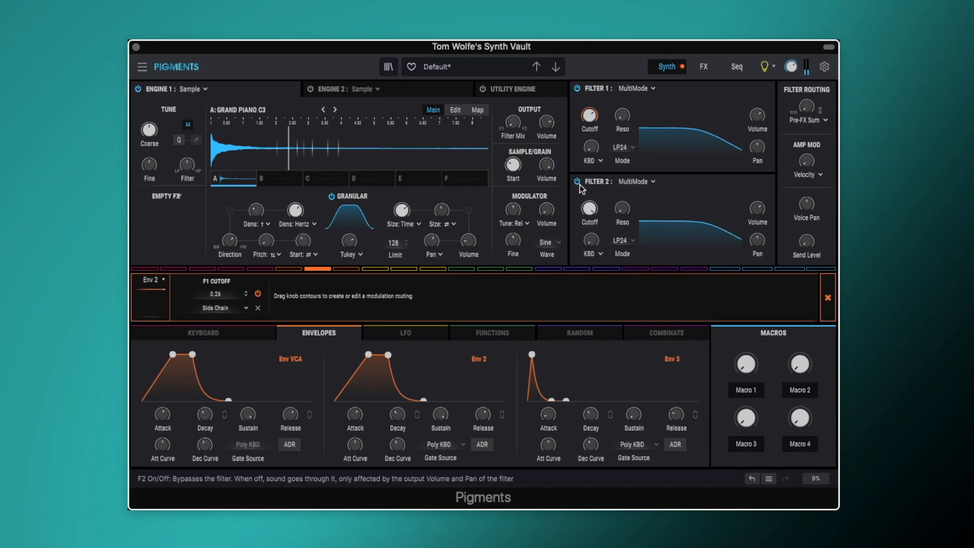
left_click(628, 236)
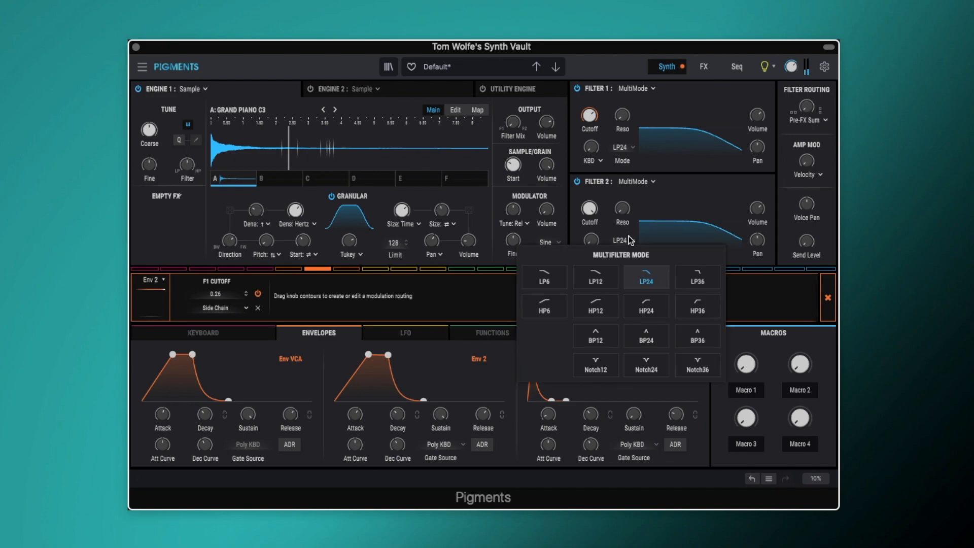
left_click(603, 310)
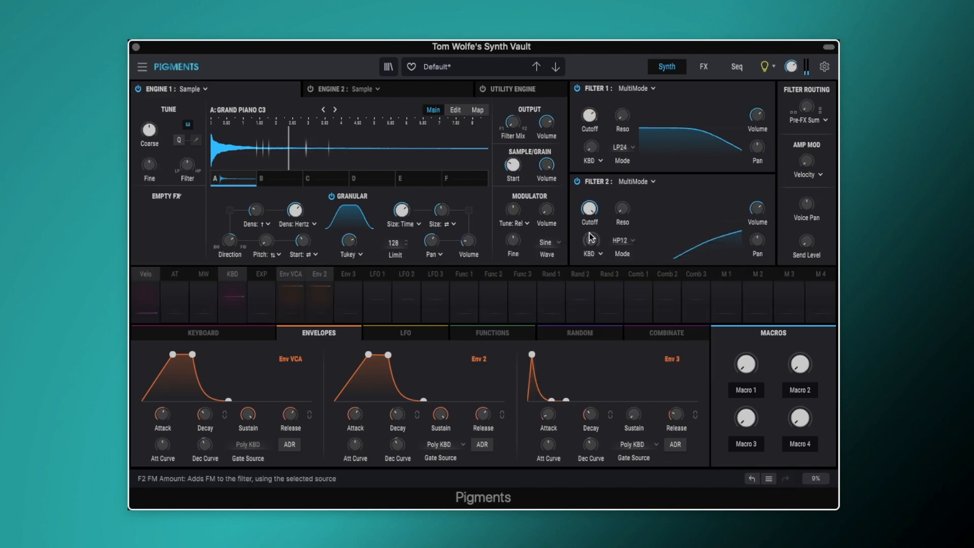
mouse_move(588, 208)
left_mouse_down()
mouse_move(588, 200)
mouse_move(589, 221)
left_mouse_up()
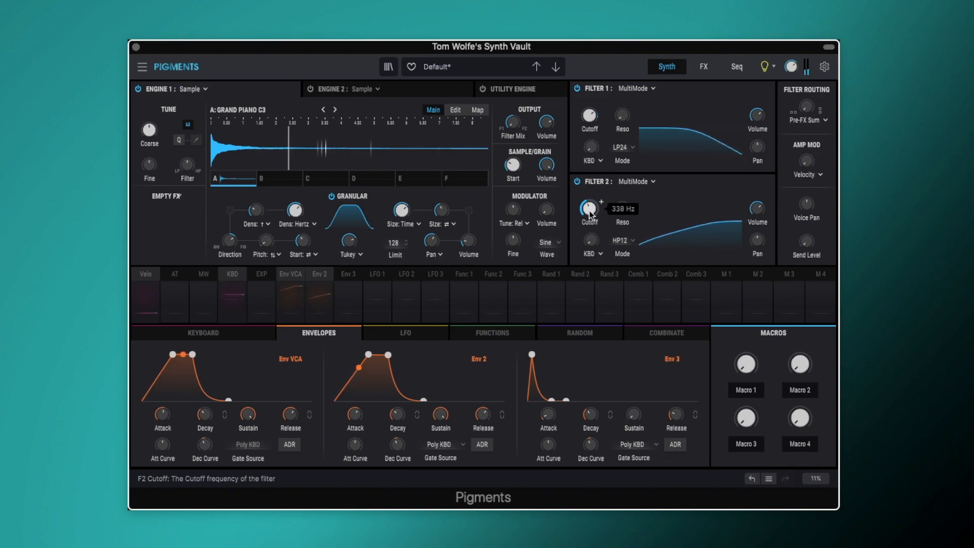
Step: Set the Aux effect send level to -11.8 dB and the Aux reverb's decay to 0.889
left_click(704, 66)
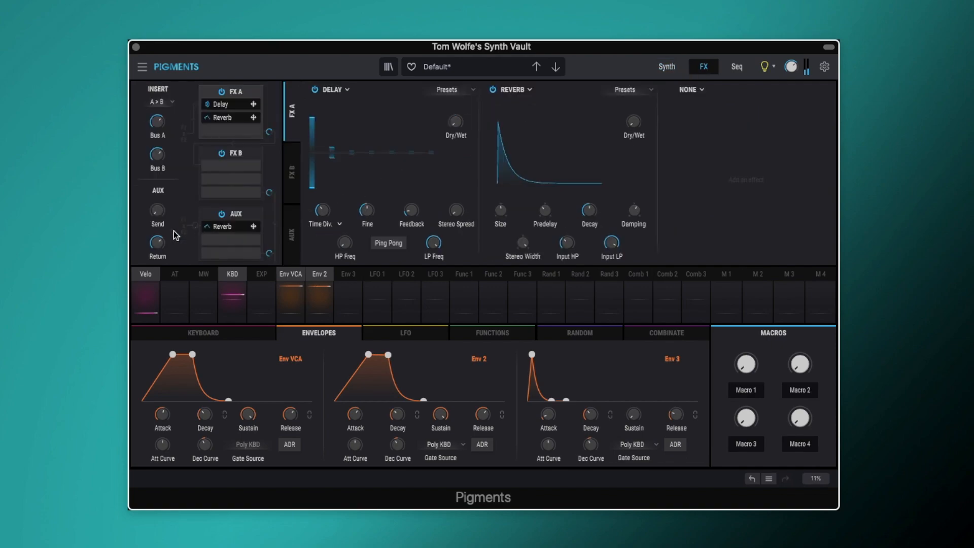
mouse_move(157, 210)
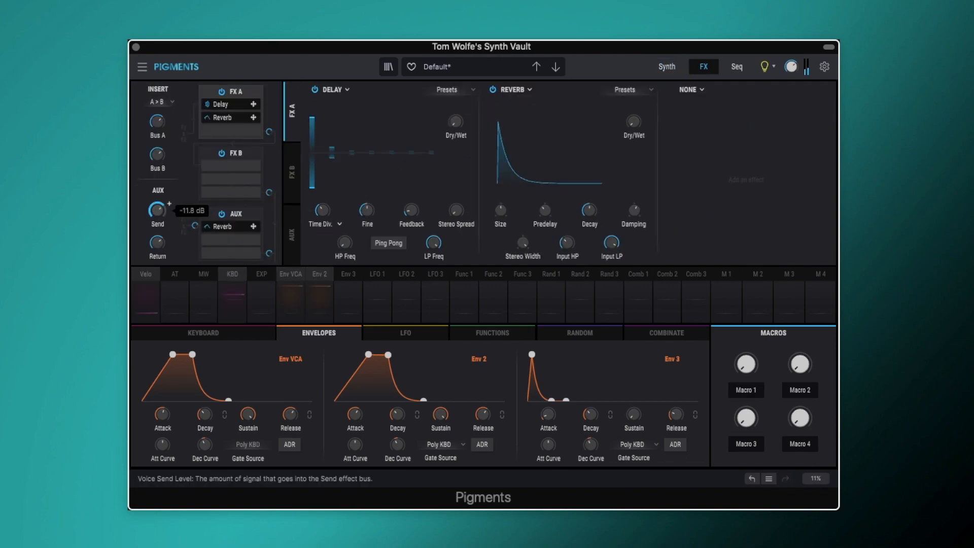
left_click(248, 216)
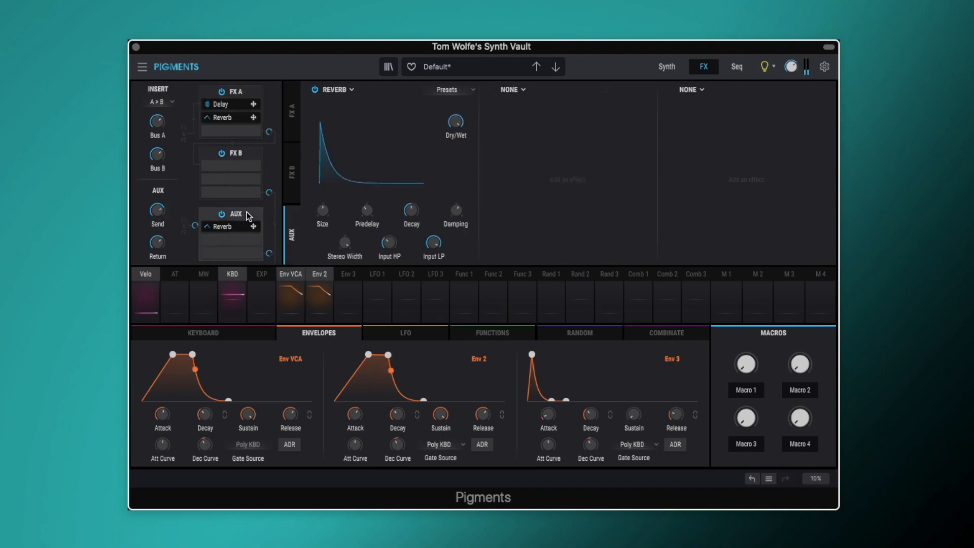
left_click_drag(410, 210, 410, 187)
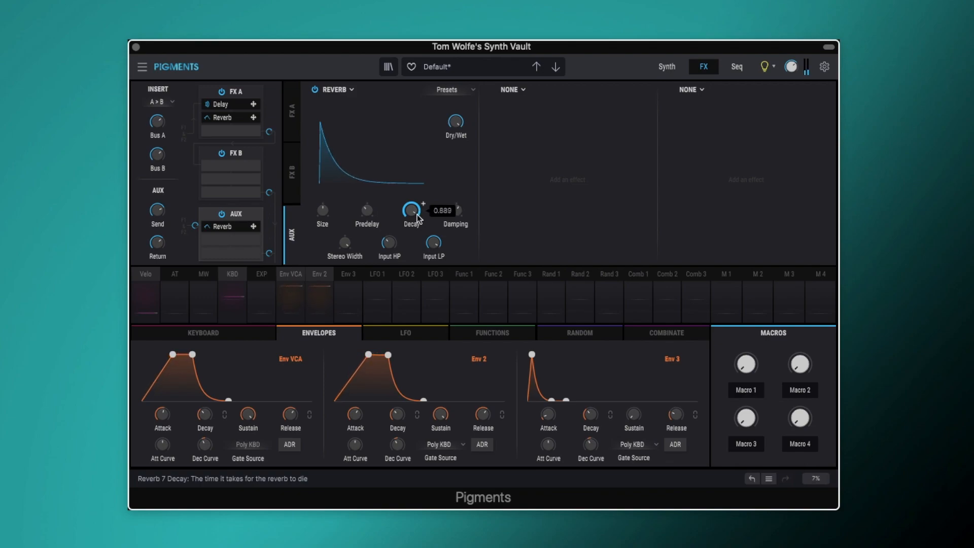
Step: Return to the Synth view and start a new preset with Engine 1 on the default grand piano sample
left_click(667, 67)
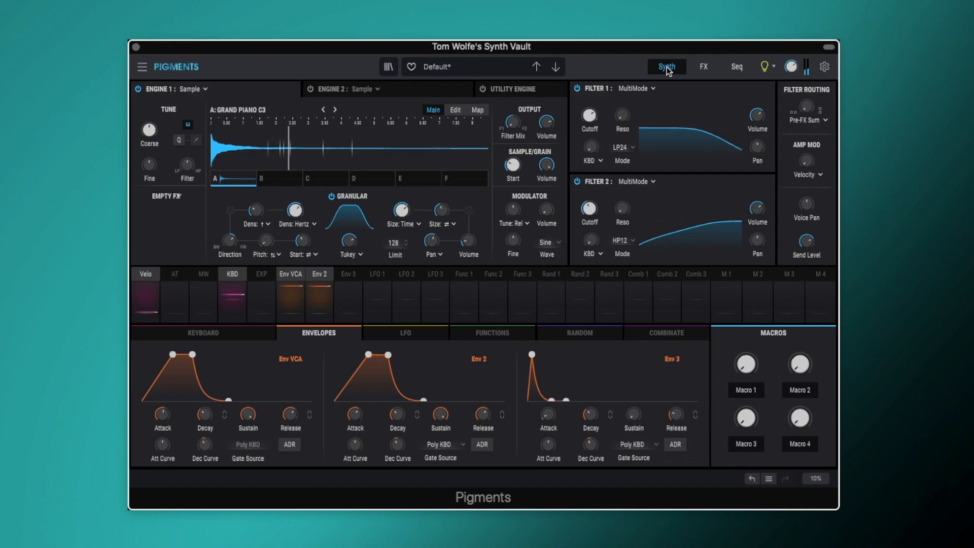
left_click(146, 66)
left_click(160, 81)
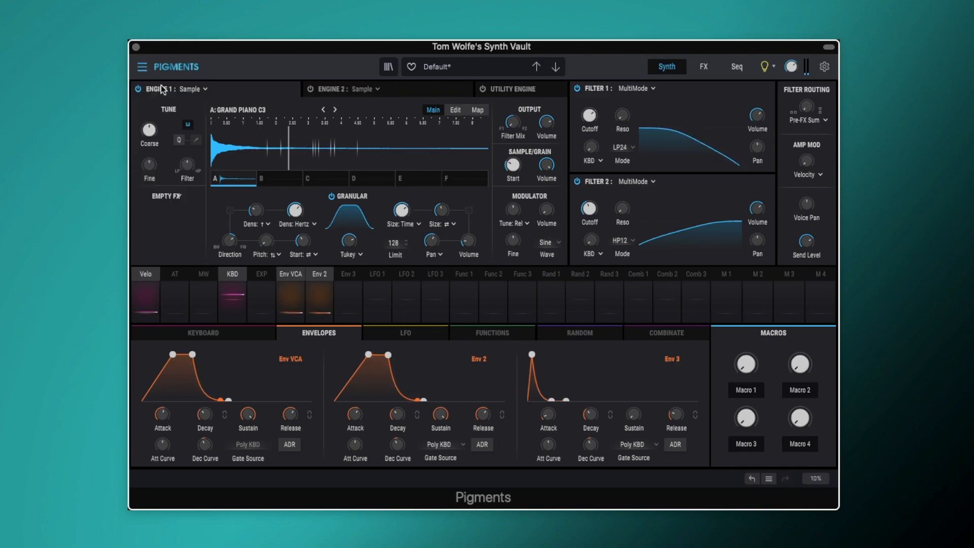
left_click(193, 87)
left_click(263, 124)
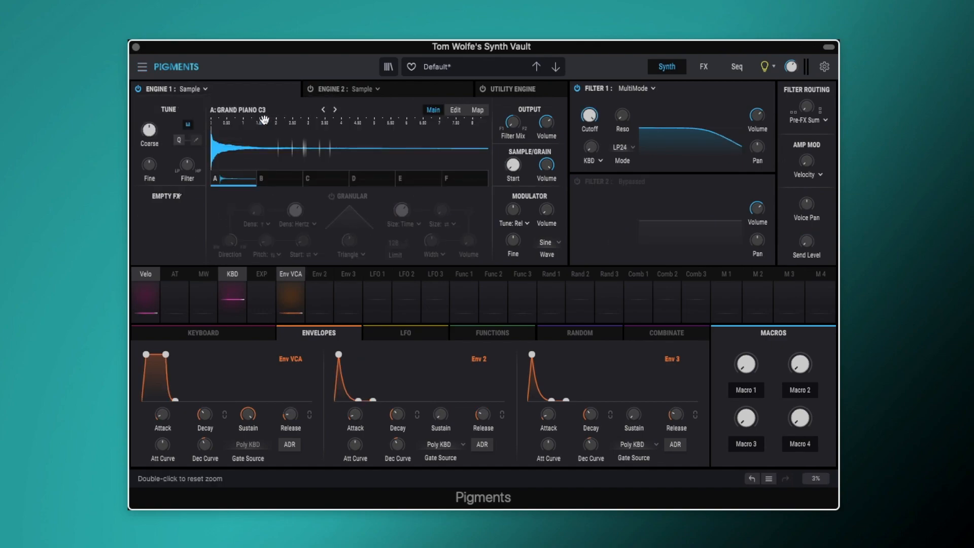